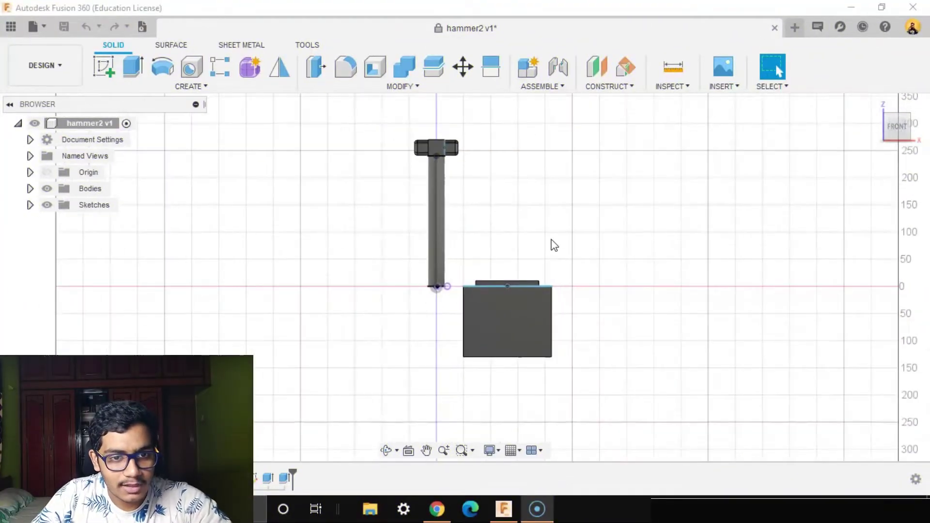
Switch to the Simulation workspace and create an Event Simulation study (Study 1) for hammer2.
{"action": "middle_click_drag", "start_coordinate": [556, 248], "coordinate": [481, 249], "text": "shift"}
{"action": "key", "text": "Escape"}
{"action": "scroll", "coordinate": [517, 296], "scroll_direction": "up", "scroll_amount": 5}
{"action": "middle_click_drag", "start_coordinate": [605, 307], "coordinate": [606, 283], "text": "shift"}
{"action": "left_click", "coordinate": [48, 65]}
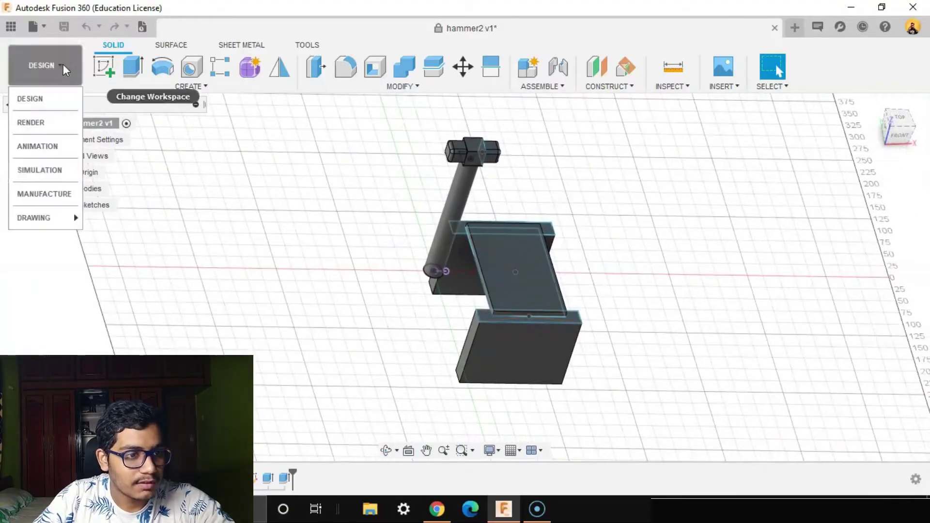
{"action": "left_click", "coordinate": [44, 170]}
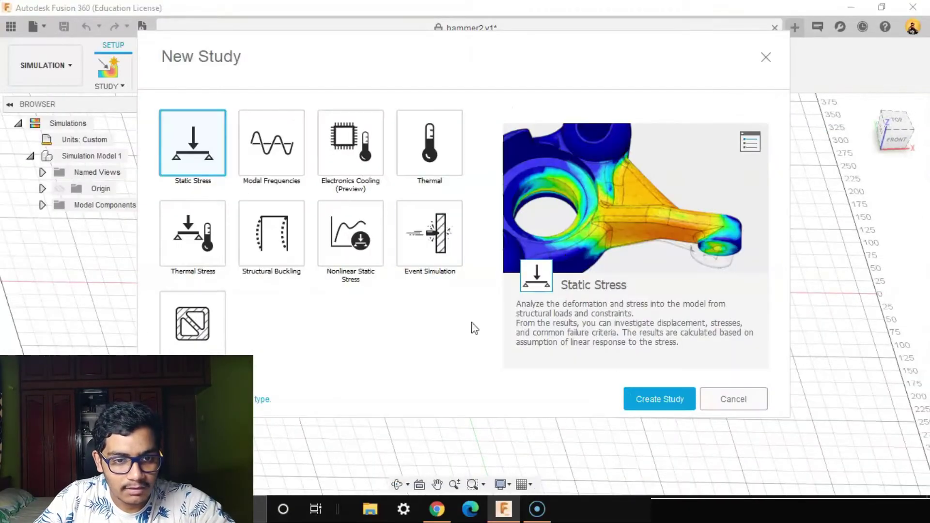
{"action": "left_click", "coordinate": [416, 261]}
{"action": "left_click", "coordinate": [659, 399]}
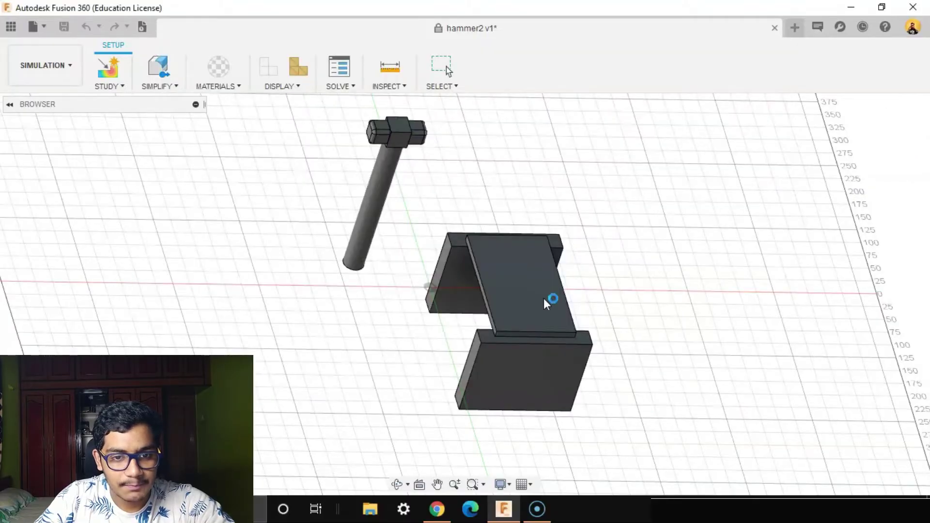
{"action": "left_click", "coordinate": [882, 139]}
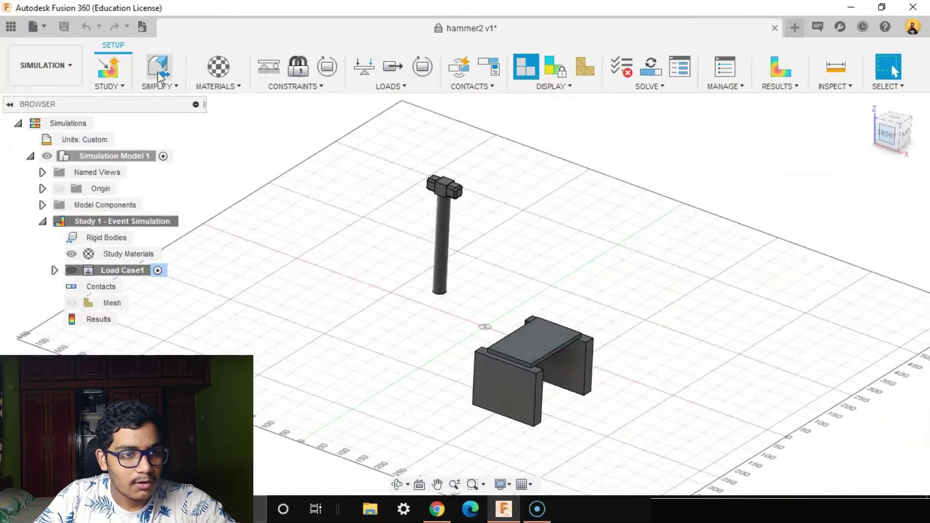
In Simplify, rotate the hammer about 70° with Move/Copy, place its head over the plate, and finish.
{"action": "left_click", "coordinate": [157, 67]}
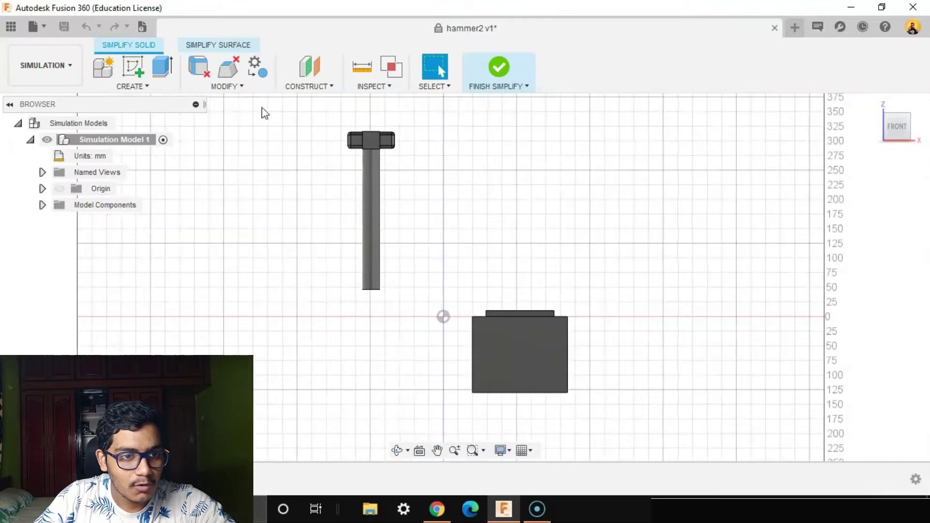
{"action": "left_click", "coordinate": [225, 86]}
{"action": "left_click", "coordinate": [219, 317]}
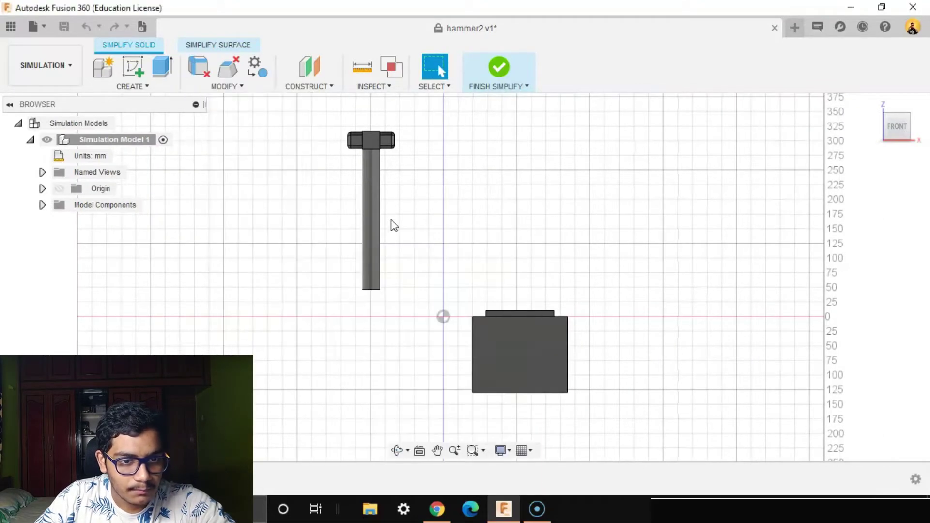
{"action": "left_click", "coordinate": [369, 243]}
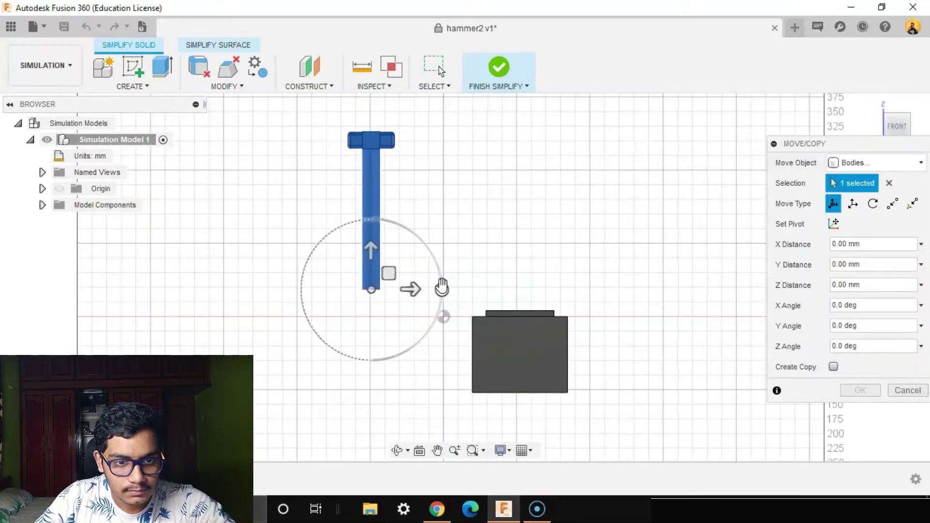
{"action": "left_click_drag", "start_coordinate": [440, 286], "coordinate": [410, 385]}
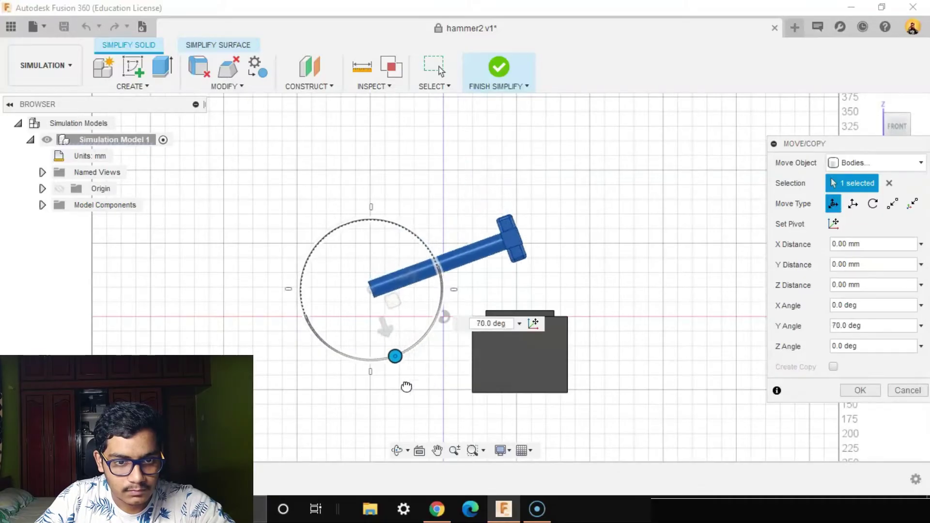
{"action": "mouse_move", "coordinate": [386, 326]}
{"action": "left_mouse_down"}
{"action": "mouse_move", "coordinate": [384, 353]}
{"action": "mouse_move", "coordinate": [391, 332]}
{"action": "left_mouse_up"}
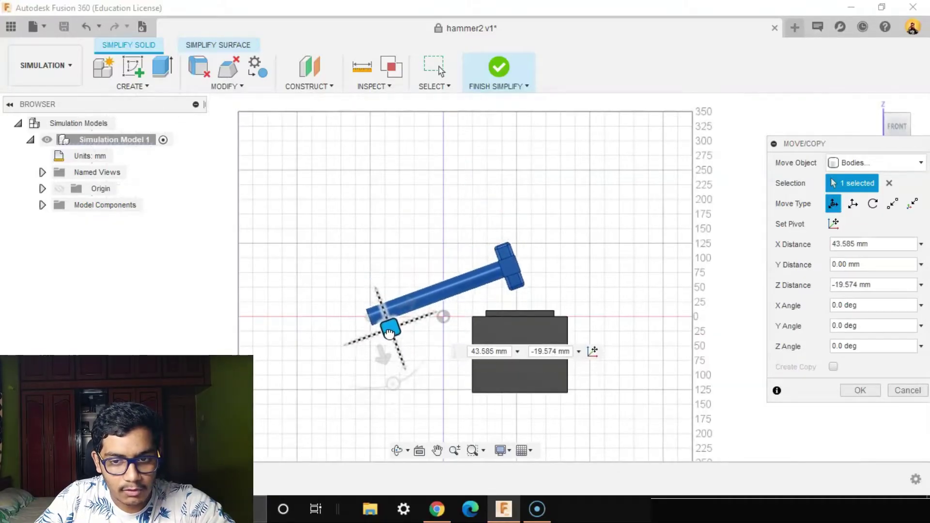
{"action": "left_click", "coordinate": [860, 390]}
{"action": "middle_click_drag", "start_coordinate": [547, 184], "coordinate": [536, 165], "text": "shift"}
{"action": "left_click", "coordinate": [497, 66]}
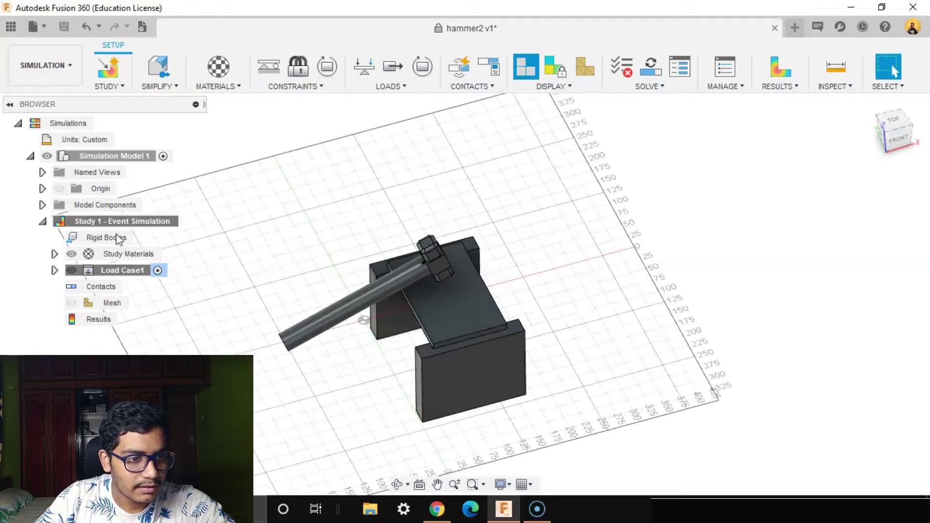
Make the base block, plate and hammer rigid bodies.
{"action": "left_click", "coordinate": [142, 238]}
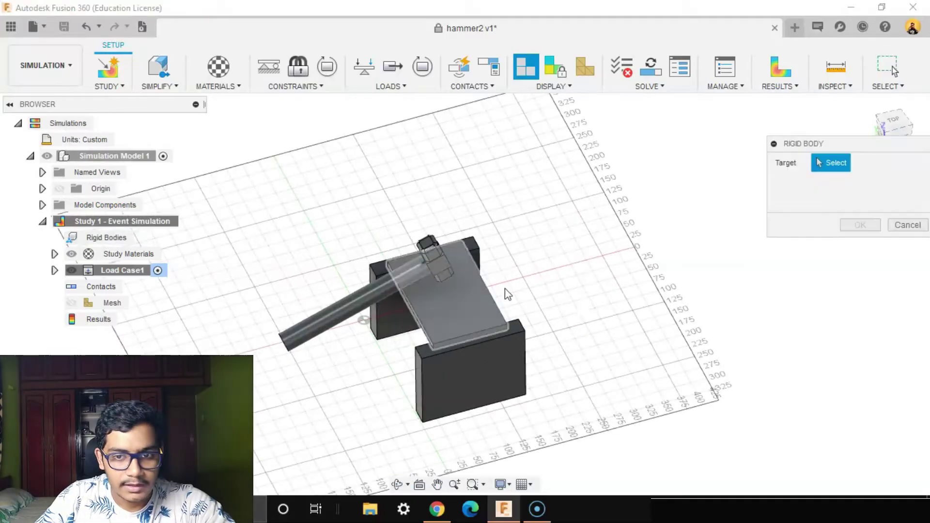
{"action": "scroll", "coordinate": [544, 251], "scroll_direction": "up", "scroll_amount": 5}
{"action": "left_click", "coordinate": [483, 329]}
{"action": "middle_click_drag", "start_coordinate": [617, 225], "coordinate": [533, 228], "text": "shift"}
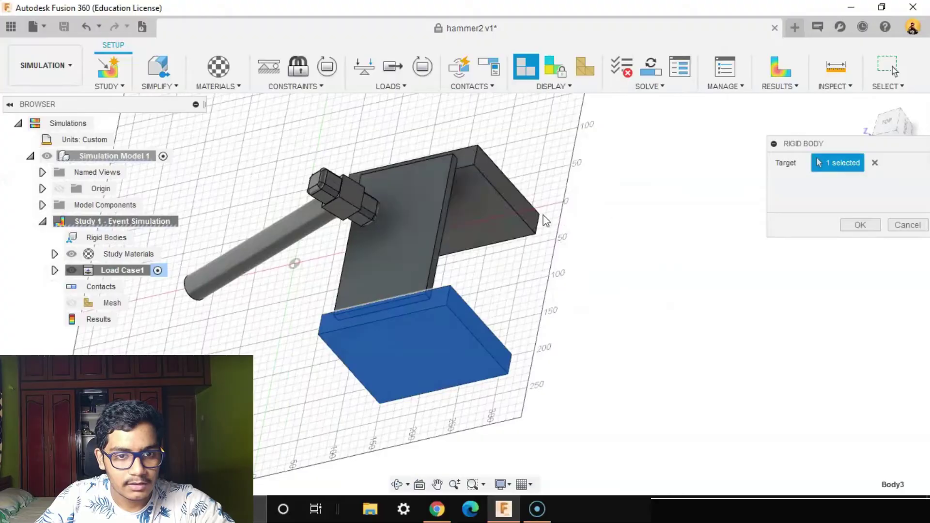
{"action": "left_click", "coordinate": [533, 227]}
{"action": "middle_click_drag", "start_coordinate": [585, 289], "coordinate": [523, 262], "text": "shift"}
{"action": "left_click", "coordinate": [247, 252]}
{"action": "left_click", "coordinate": [860, 224]}
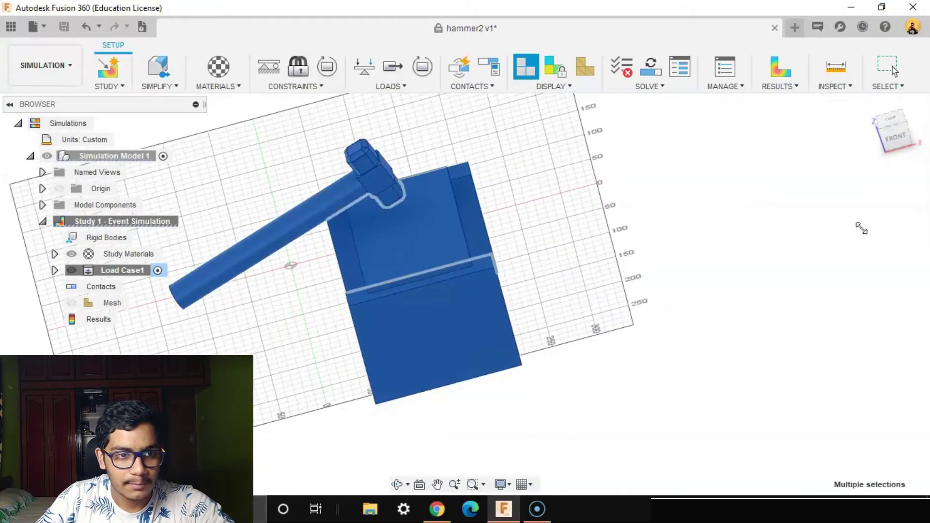
Apply separate fixed constraints to the base block, the plate and the hammer.
{"action": "left_click", "coordinate": [269, 68]}
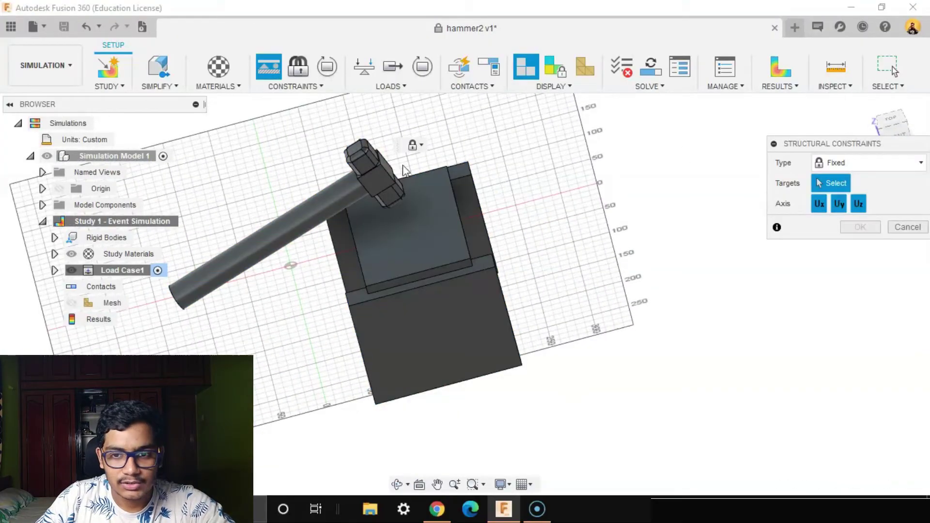
{"action": "left_click", "coordinate": [436, 344]}
{"action": "left_click", "coordinate": [860, 227]}
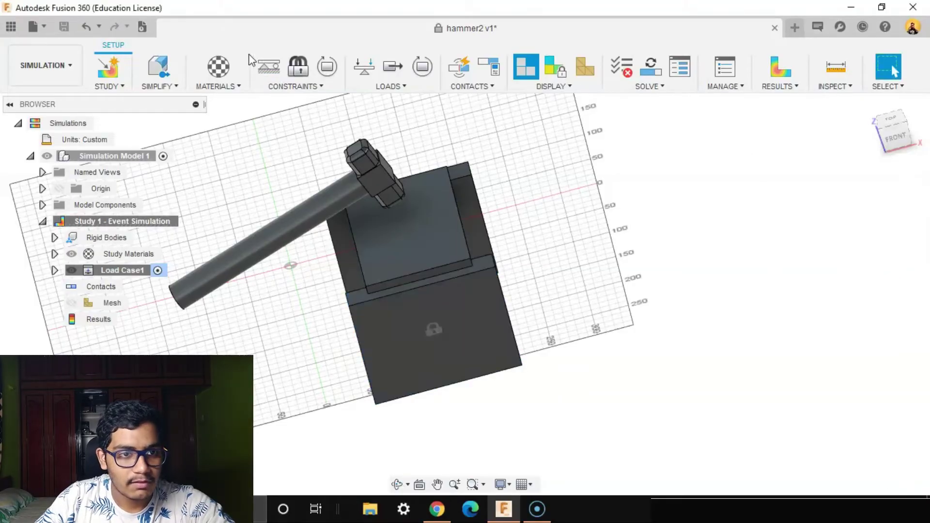
{"action": "left_click", "coordinate": [272, 68]}
{"action": "left_click", "coordinate": [482, 209]}
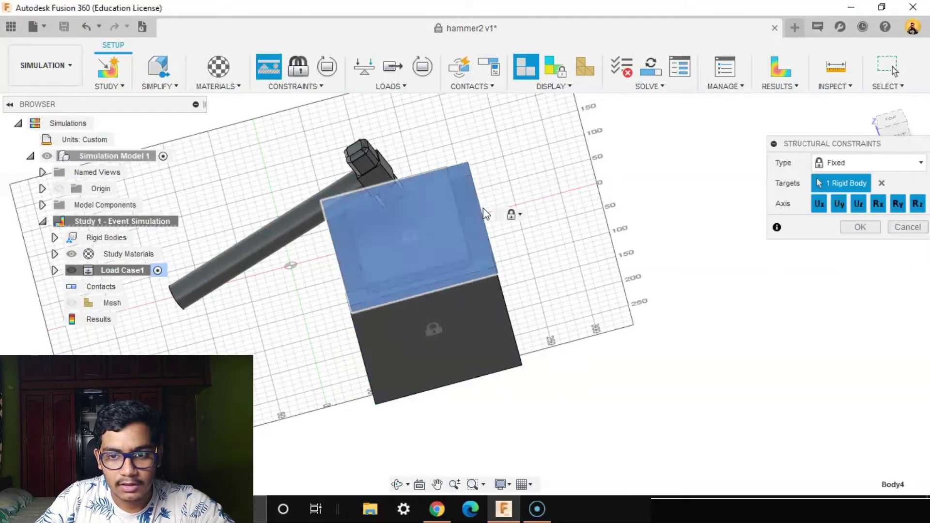
{"action": "left_click", "coordinate": [857, 228]}
{"action": "left_click", "coordinate": [269, 67]}
{"action": "left_click", "coordinate": [260, 239]}
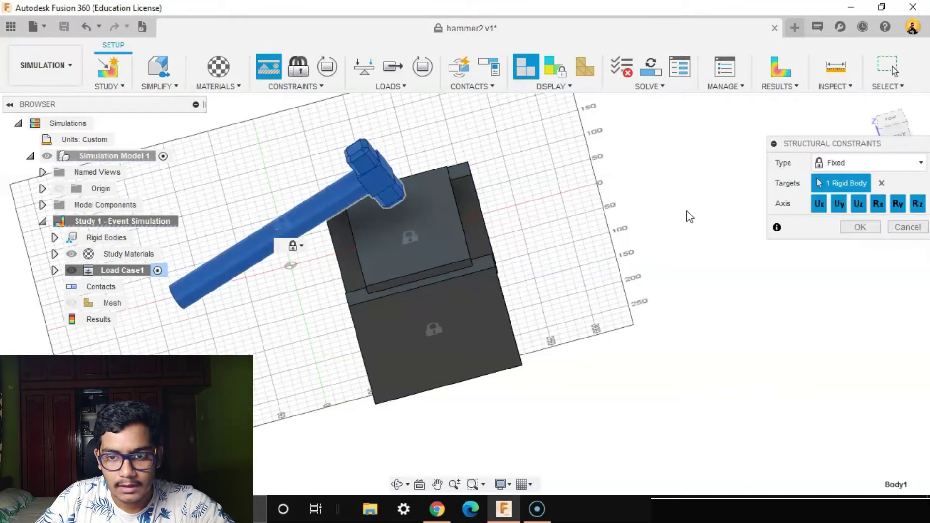
{"action": "left_click", "coordinate": [860, 228]}
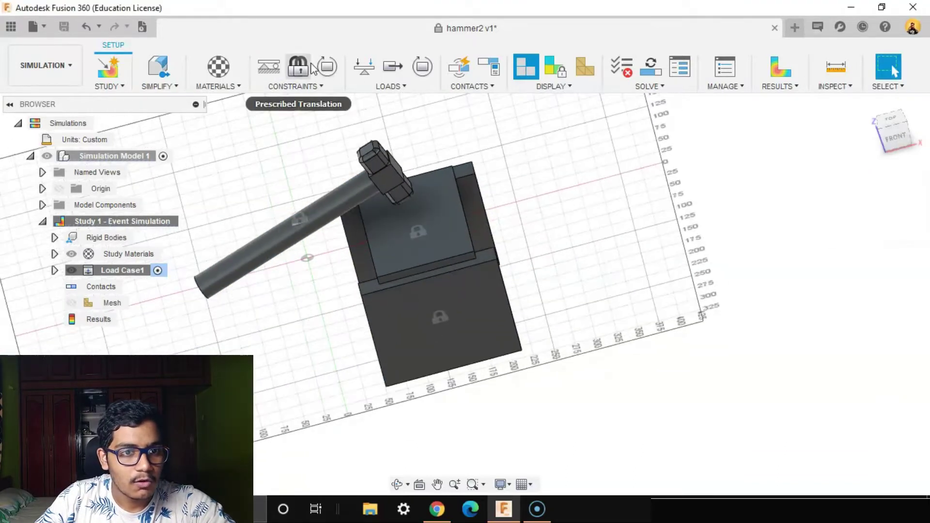
Add a prescribed rotation of 60 deg about Ry to the hammer.
{"action": "left_click", "coordinate": [328, 68]}
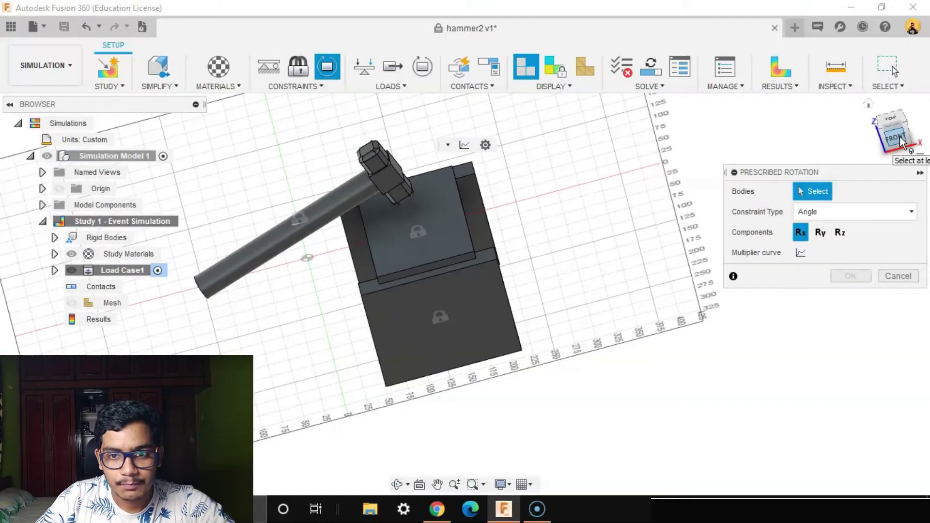
{"action": "left_click", "coordinate": [898, 138]}
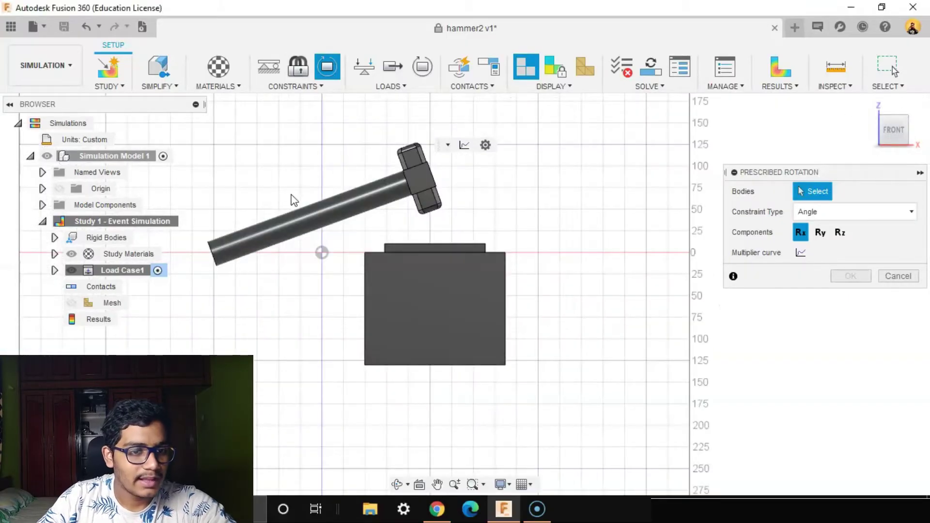
{"action": "left_click", "coordinate": [301, 225]}
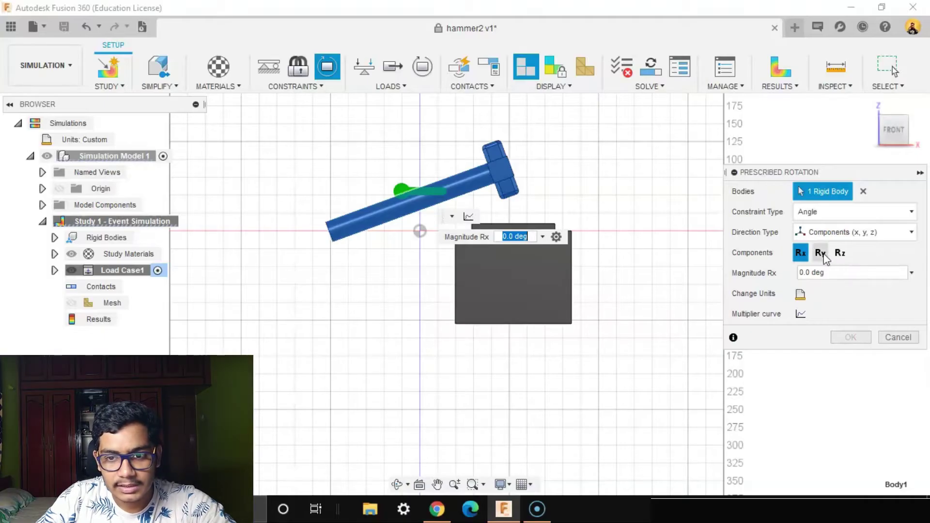
{"action": "middle_click_drag", "start_coordinate": [560, 224], "coordinate": [840, 264], "text": "shift"}
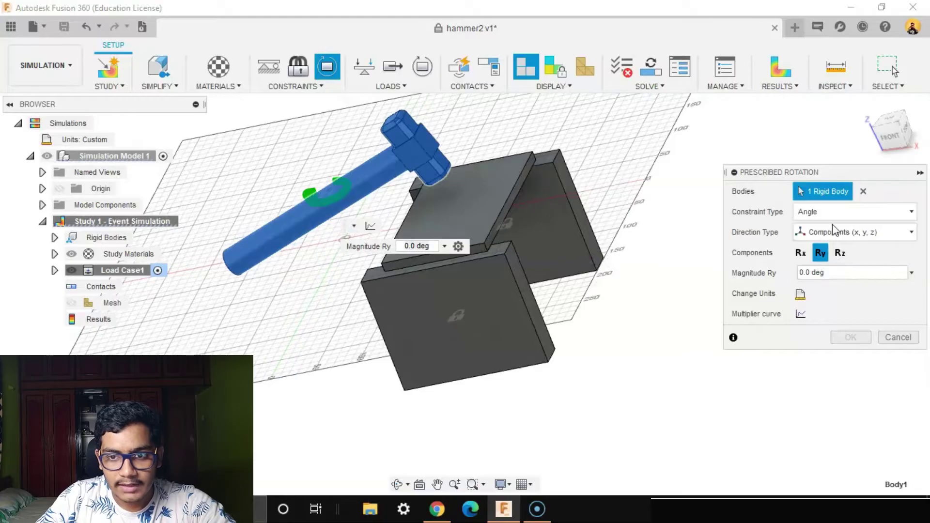
{"action": "left_click", "coordinate": [894, 136]}
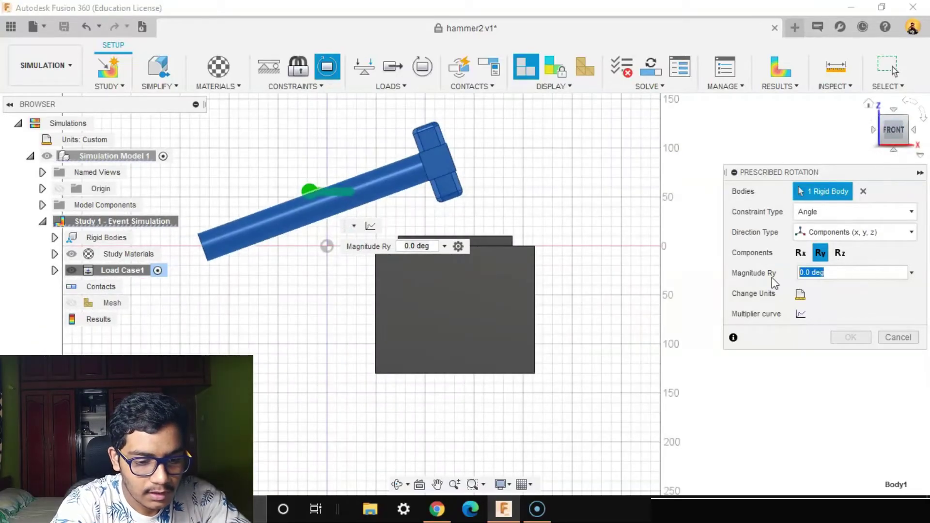
{"action": "type", "text": "60"}
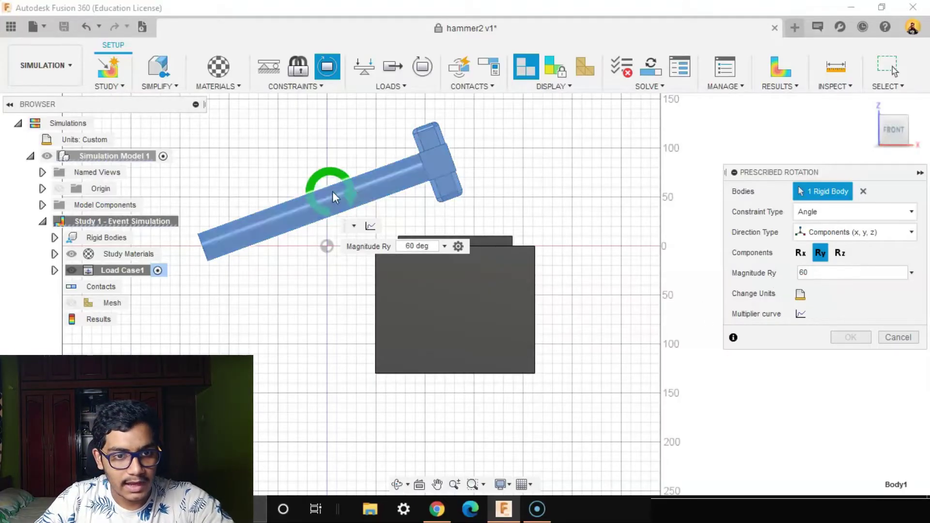
{"action": "middle_click_drag", "start_coordinate": [344, 193], "coordinate": [460, 203], "text": "shift"}
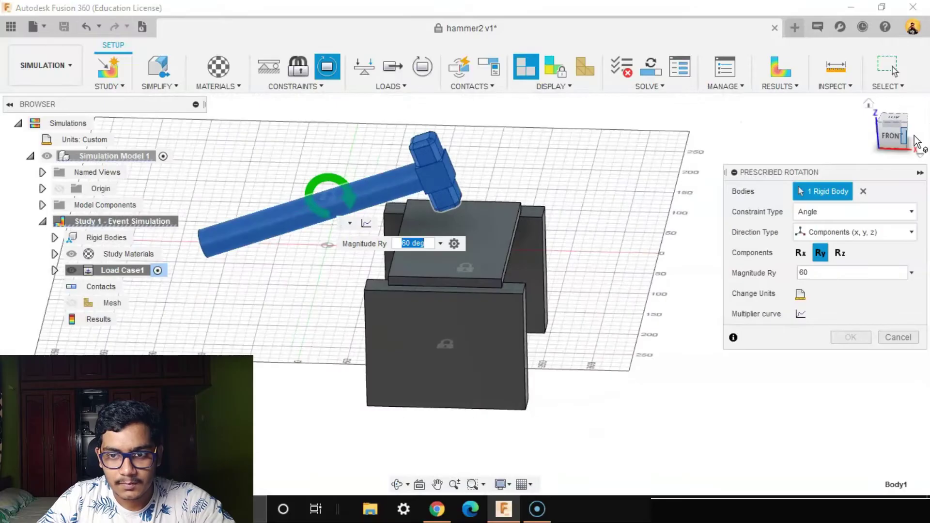
{"action": "left_click", "coordinate": [892, 137]}
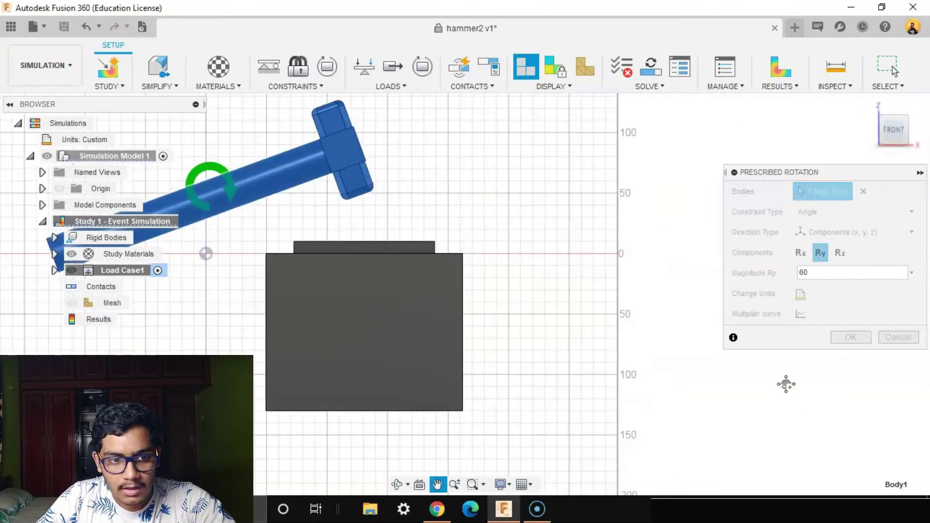
Set the rotation's multiplier curve to reach 1 at 0.001 s for a linear ramp.
{"action": "left_click", "coordinate": [803, 315]}
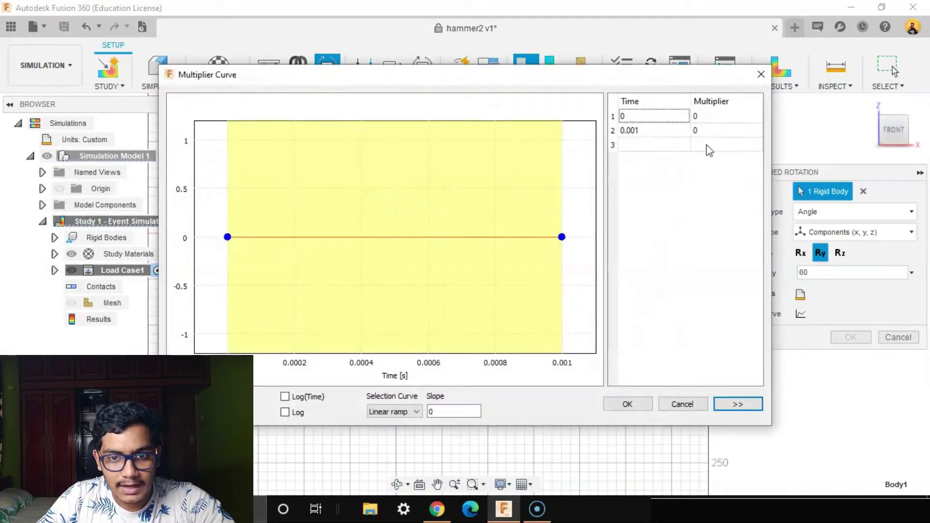
{"action": "left_click", "coordinate": [707, 135]}
{"action": "type", "text": "1"}
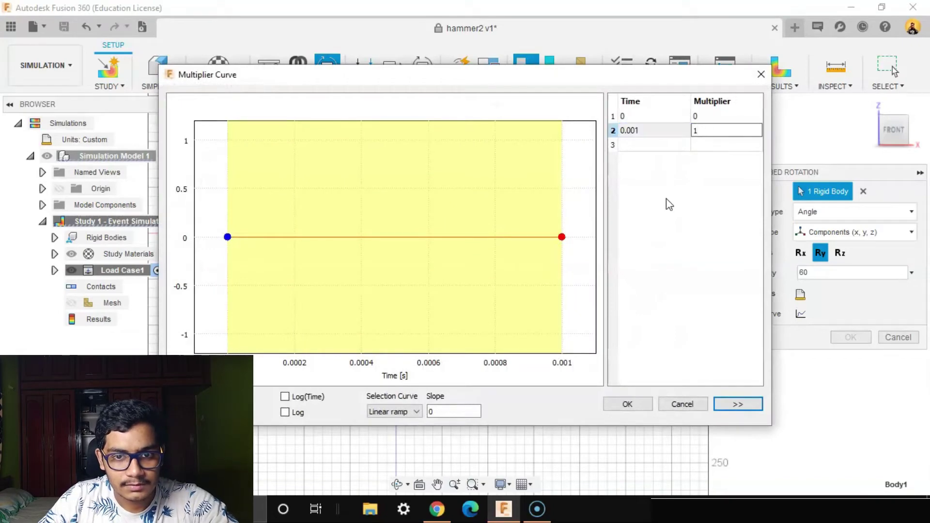
{"action": "left_click", "coordinate": [646, 148]}
{"action": "left_click", "coordinate": [651, 403]}
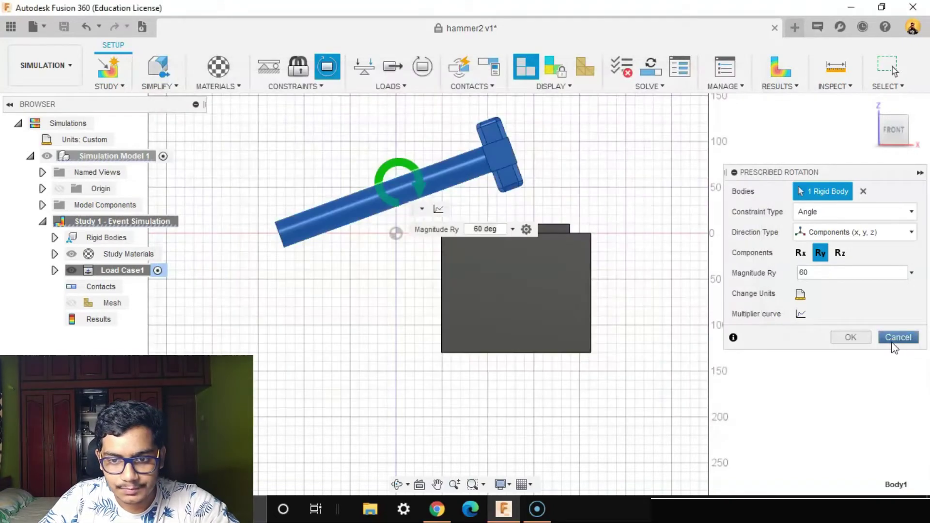
Confirm the prescribed rotation, then start and cancel an initial linear velocity on the hammer.
{"action": "left_click", "coordinate": [859, 340]}
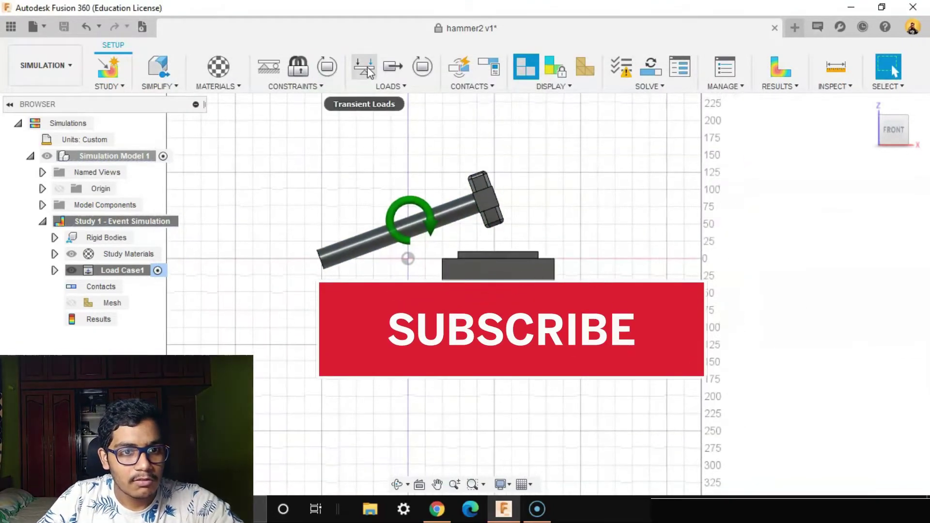
{"action": "left_click", "coordinate": [396, 72]}
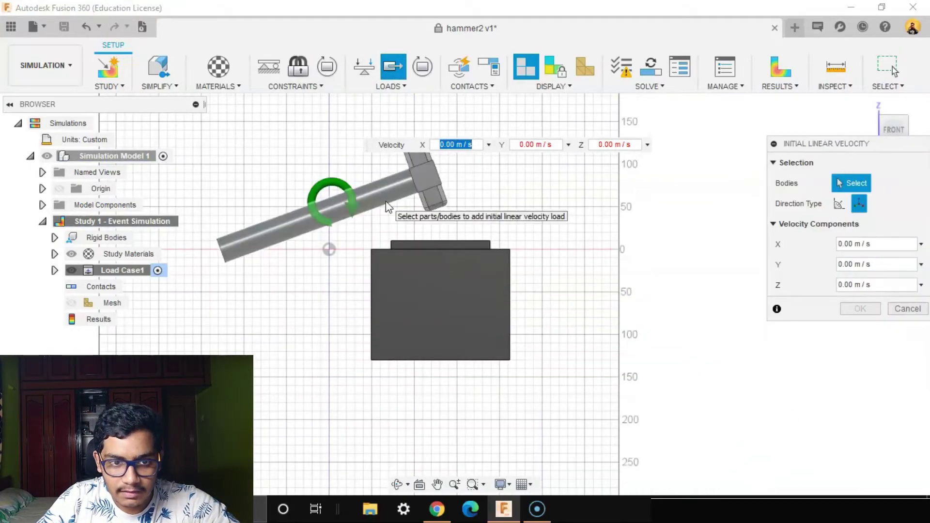
{"action": "left_click", "coordinate": [397, 196]}
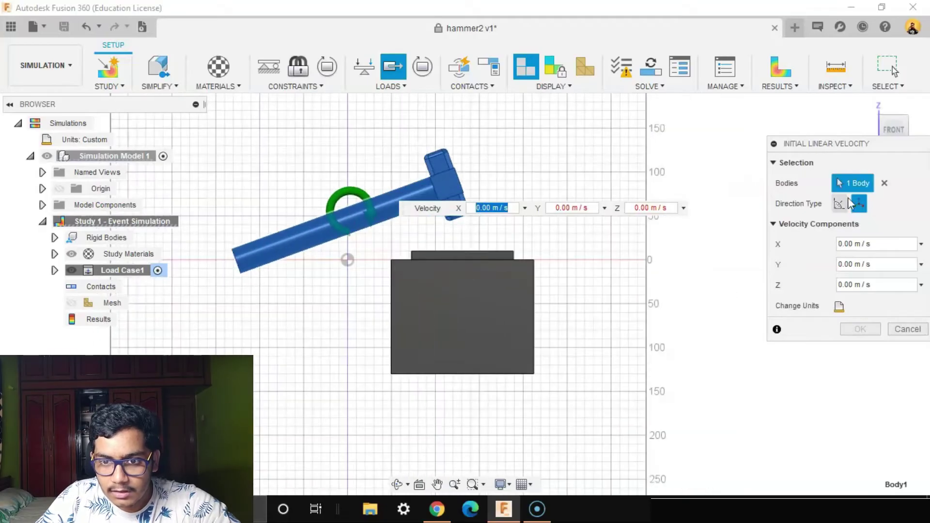
{"action": "left_click", "coordinate": [908, 331]}
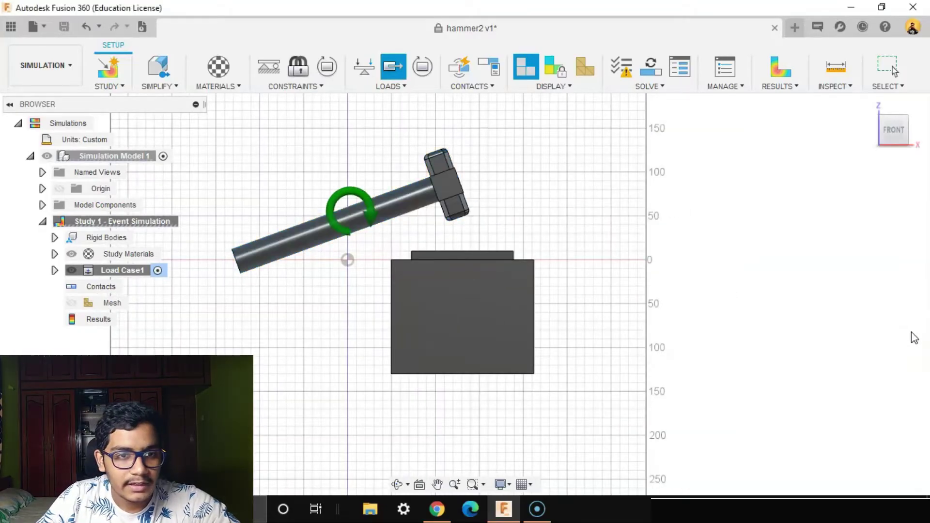
Start an initial angular velocity on the hammer with its axis at the handle's end edge.
{"action": "left_click", "coordinate": [422, 68]}
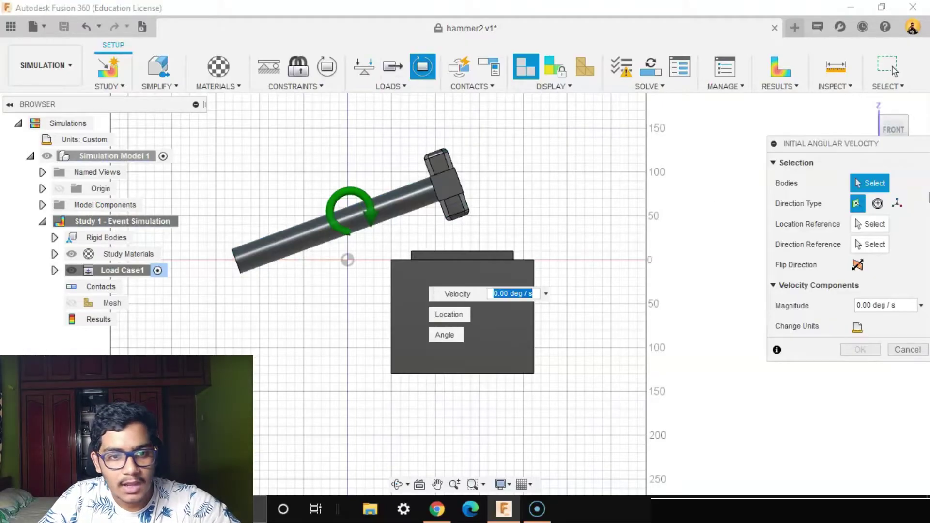
{"action": "left_click", "coordinate": [368, 209]}
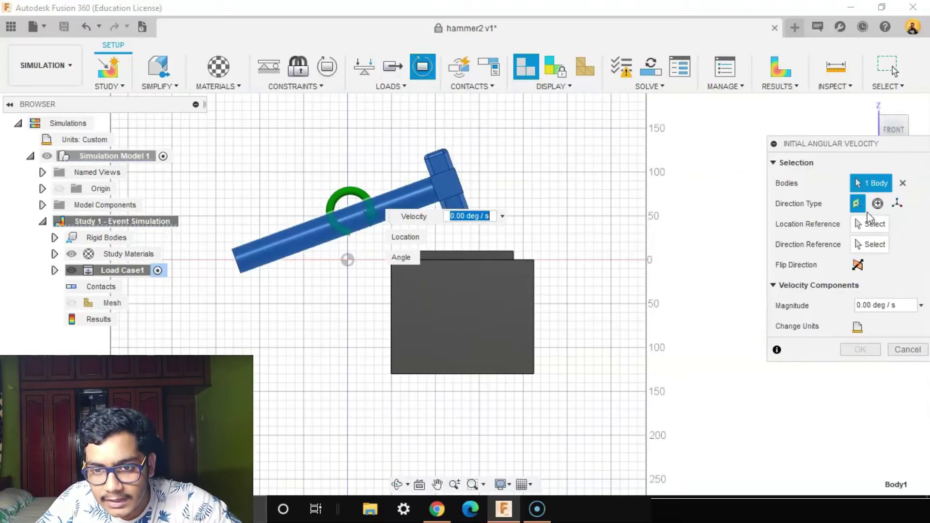
{"action": "left_click", "coordinate": [871, 223]}
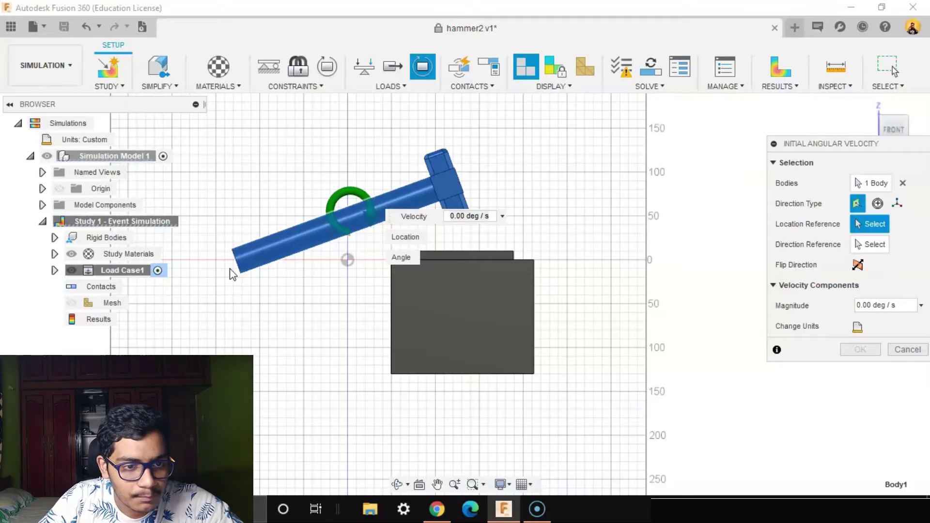
{"action": "scroll", "coordinate": [230, 267], "scroll_direction": "up", "scroll_amount": 3}
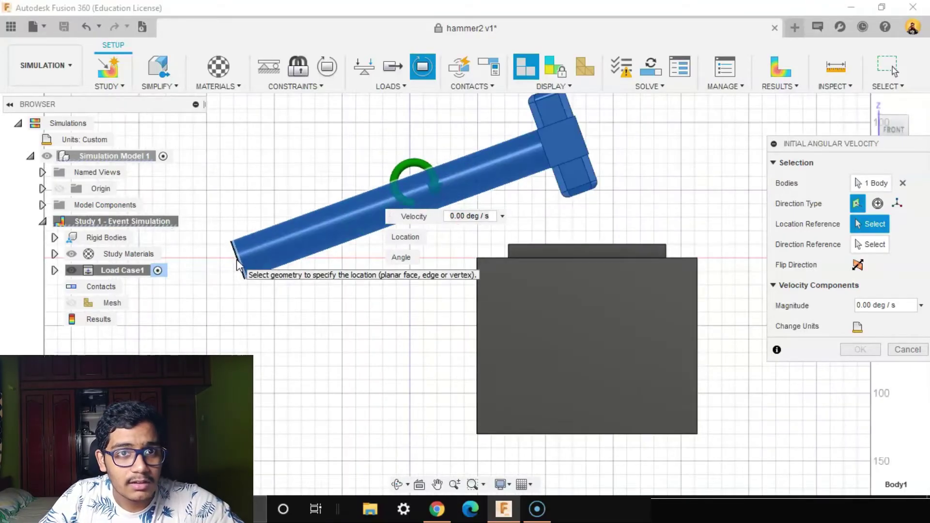
{"action": "left_click", "coordinate": [236, 264]}
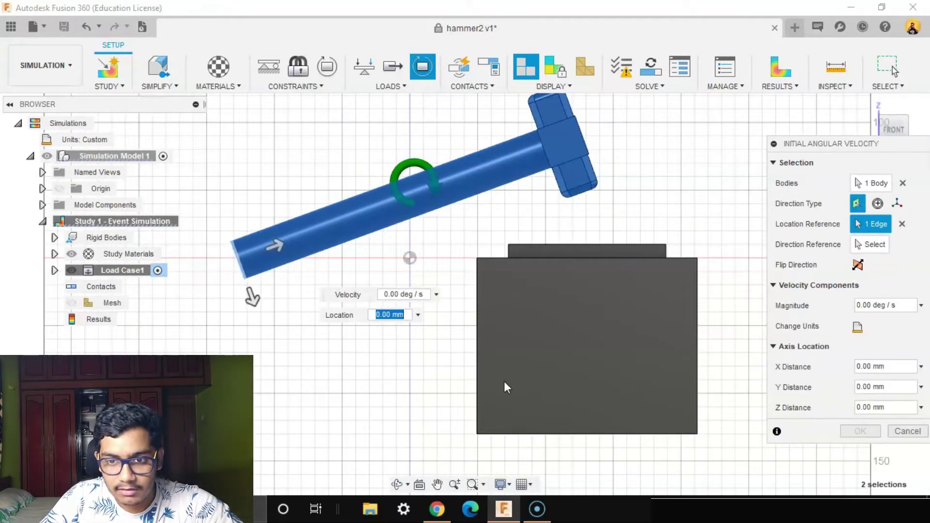
{"action": "scroll", "coordinate": [556, 233], "scroll_direction": "down", "scroll_amount": 3}
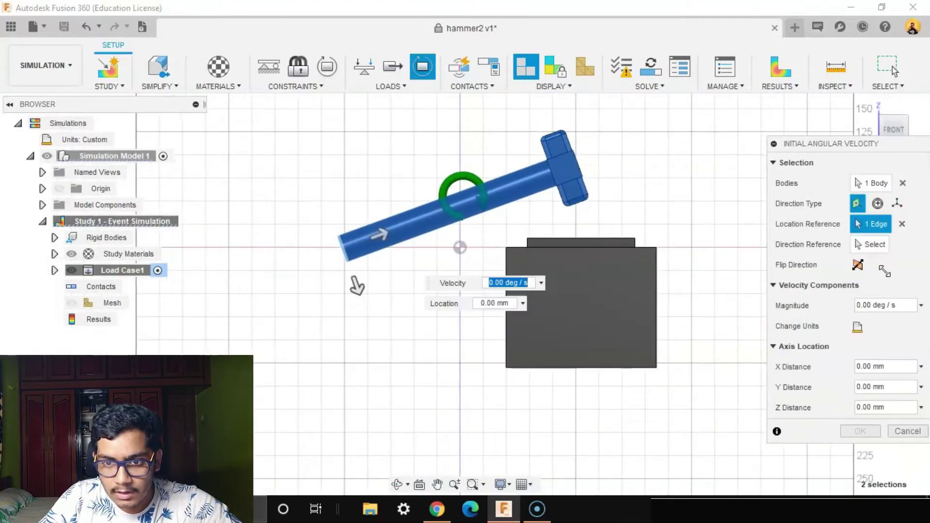
{"action": "key", "text": "F6"}
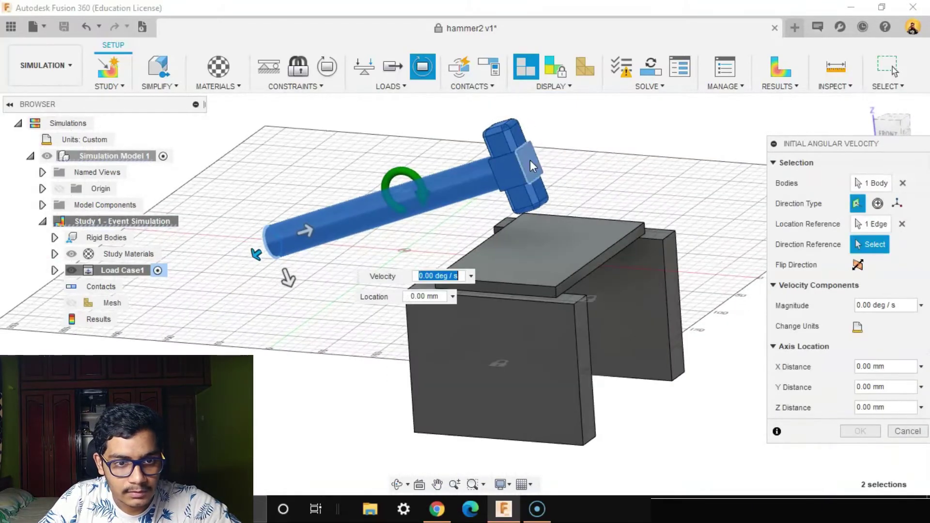
Use a hammer-head face for direction, set magnitude to 300 deg/s, and accept.
{"action": "left_click", "coordinate": [529, 160]}
{"action": "middle_click_drag", "start_coordinate": [385, 298], "coordinate": [291, 351], "text": "shift"}
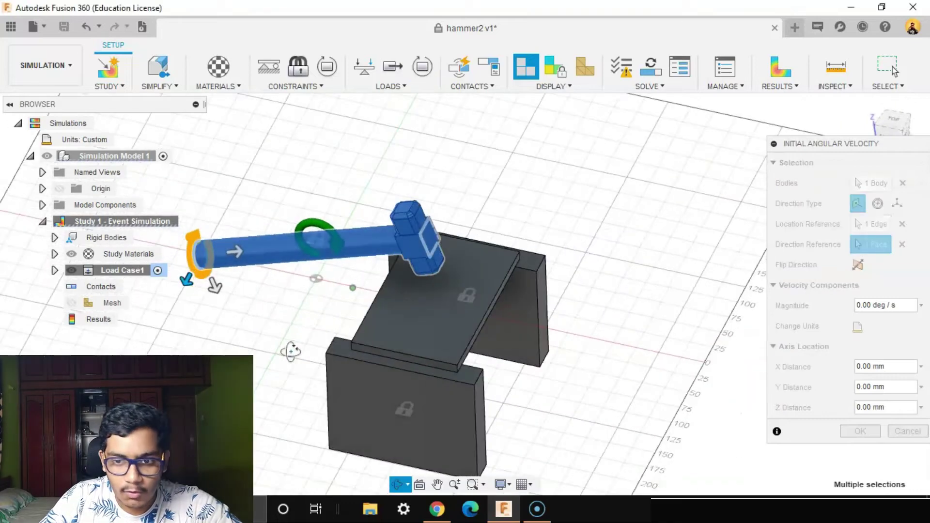
{"action": "left_click", "coordinate": [901, 244]}
{"action": "middle_click_drag", "start_coordinate": [587, 259], "coordinate": [557, 254], "text": "shift"}
{"action": "left_click", "coordinate": [455, 211]}
{"action": "middle_click_drag", "start_coordinate": [599, 405], "coordinate": [280, 287], "text": "shift"}
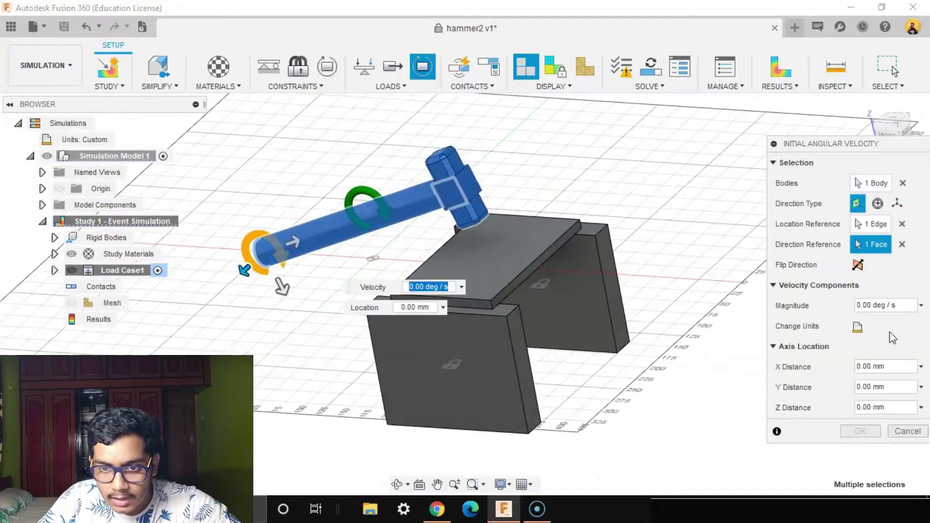
{"action": "left_click", "coordinate": [900, 305]}
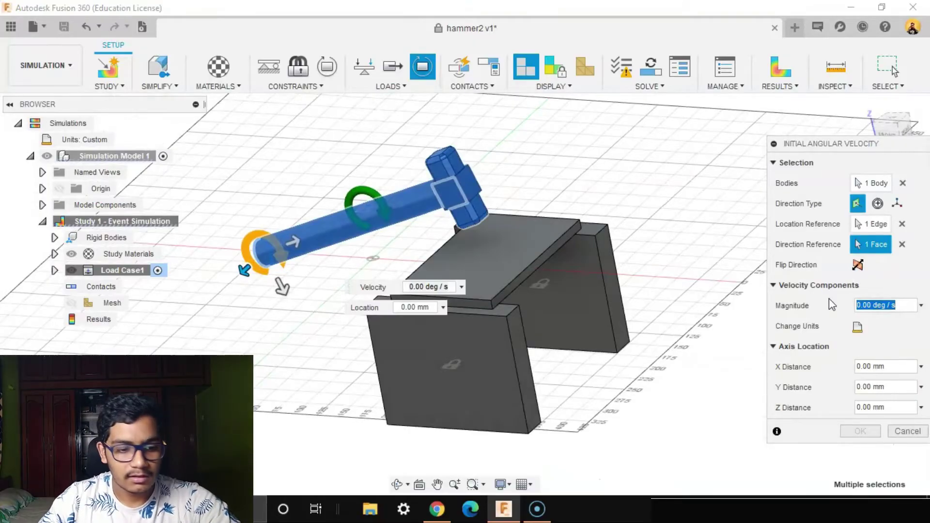
{"action": "type", "text": "300"}
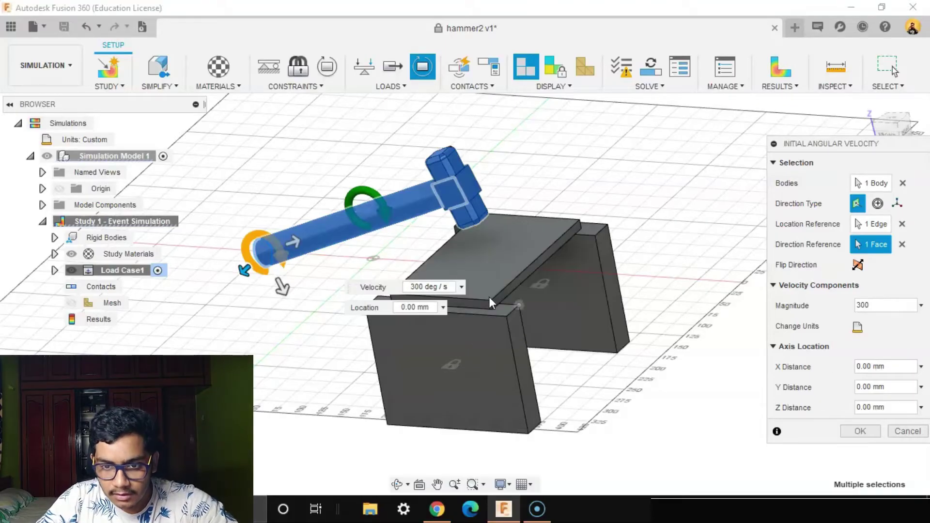
{"action": "left_click", "coordinate": [860, 430]}
{"action": "middle_click_drag", "start_coordinate": [850, 436], "coordinate": [695, 343], "text": "shift"}
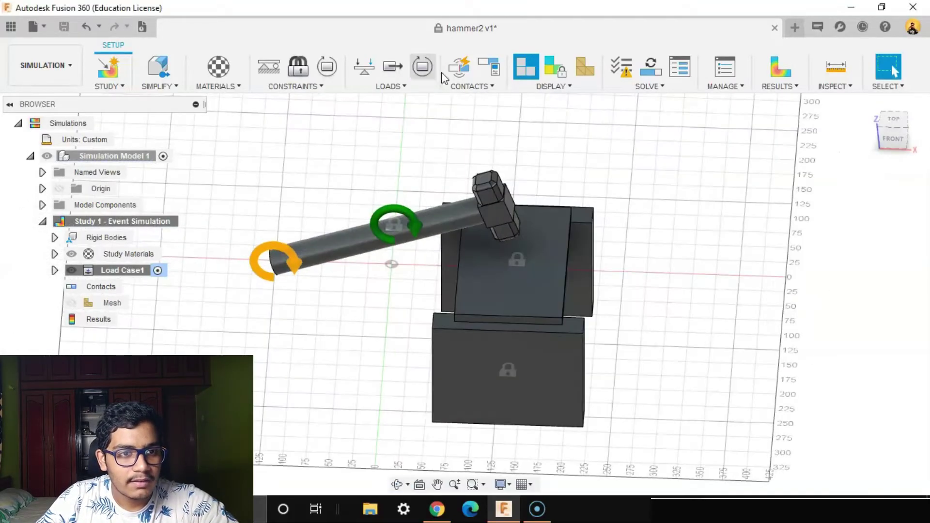
Set body 1 to Steel - High-Strength Structural and body 2 to Aluminum - Pure (Low-Strength).
{"action": "left_click", "coordinate": [218, 67]}
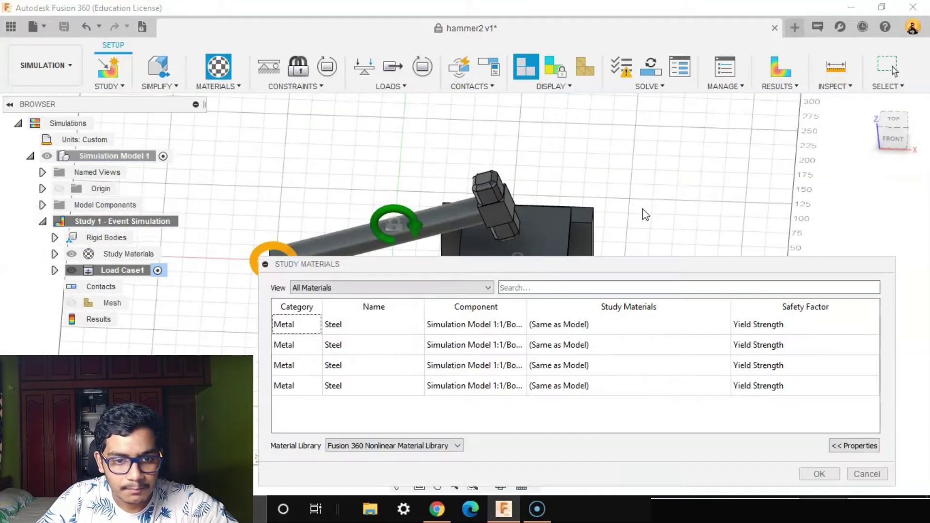
{"action": "middle_click_drag", "start_coordinate": [645, 213], "coordinate": [593, 122]}
{"action": "left_click", "coordinate": [454, 327]}
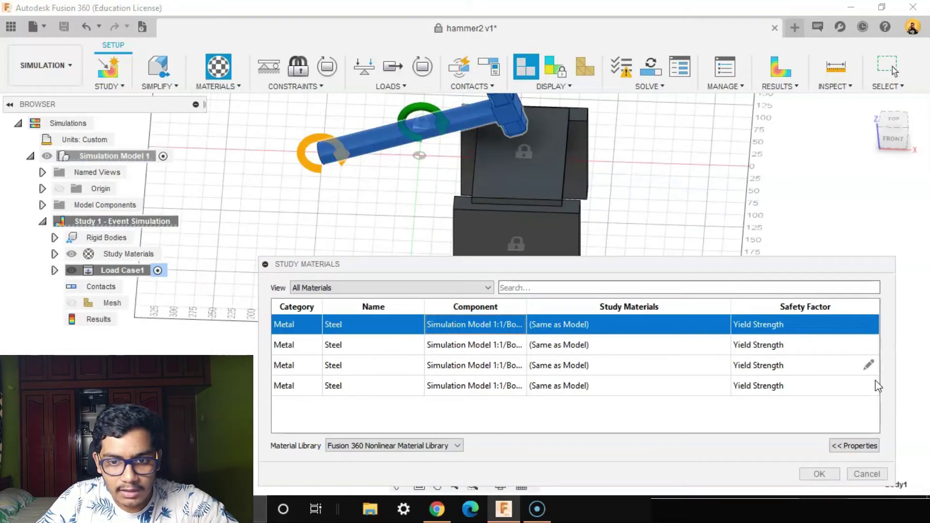
{"action": "left_click", "coordinate": [726, 324]}
{"action": "left_click", "coordinate": [724, 324]}
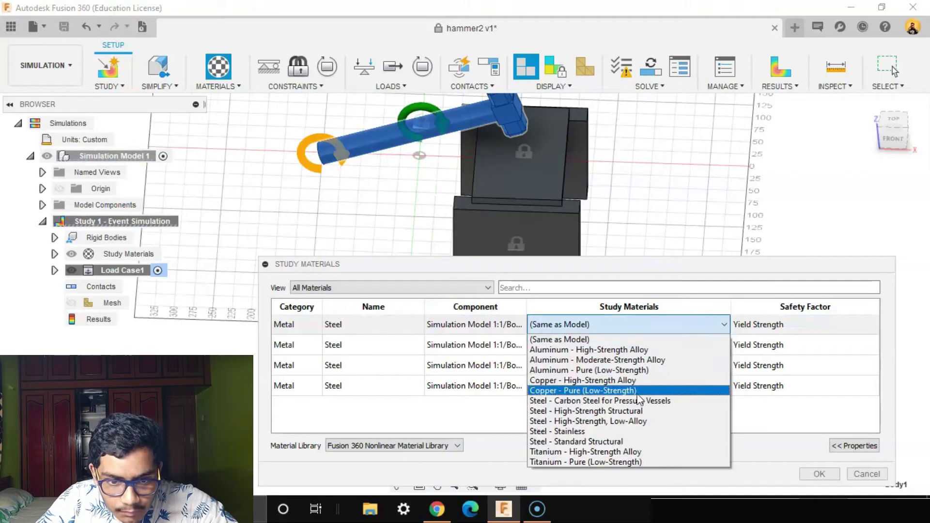
{"action": "left_click", "coordinate": [630, 410]}
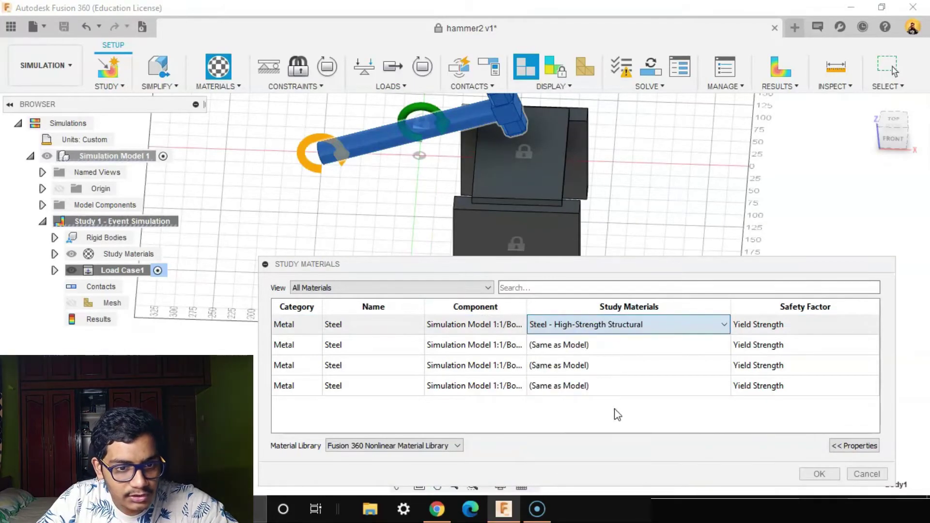
{"action": "left_click", "coordinate": [402, 344]}
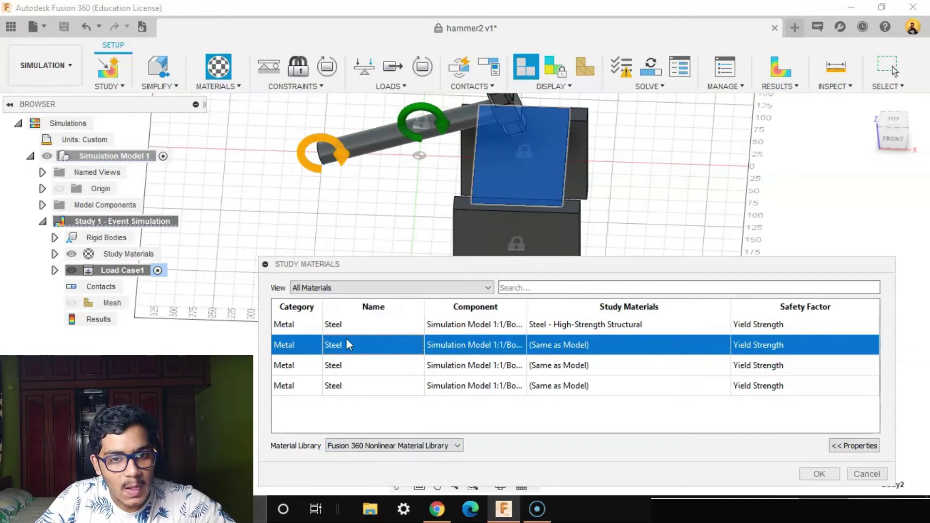
{"action": "left_click", "coordinate": [721, 346]}
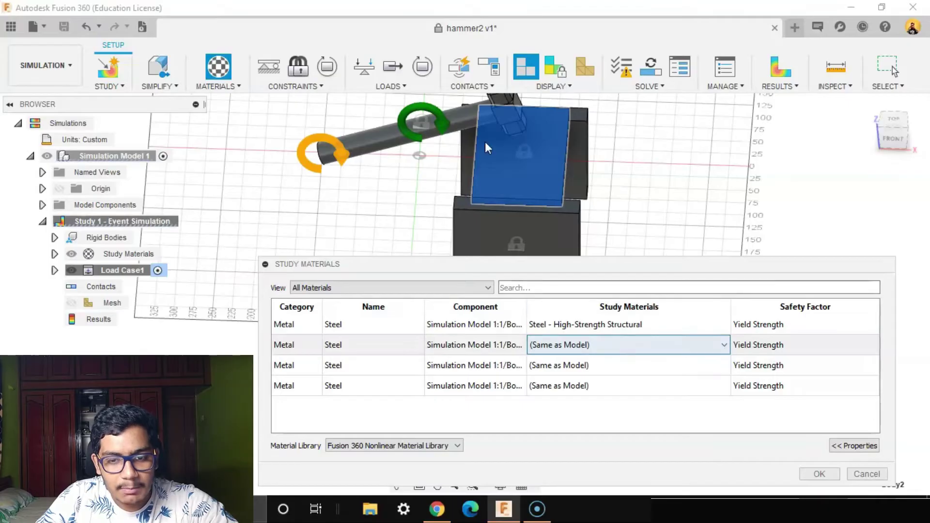
{"action": "left_click", "coordinate": [724, 345]}
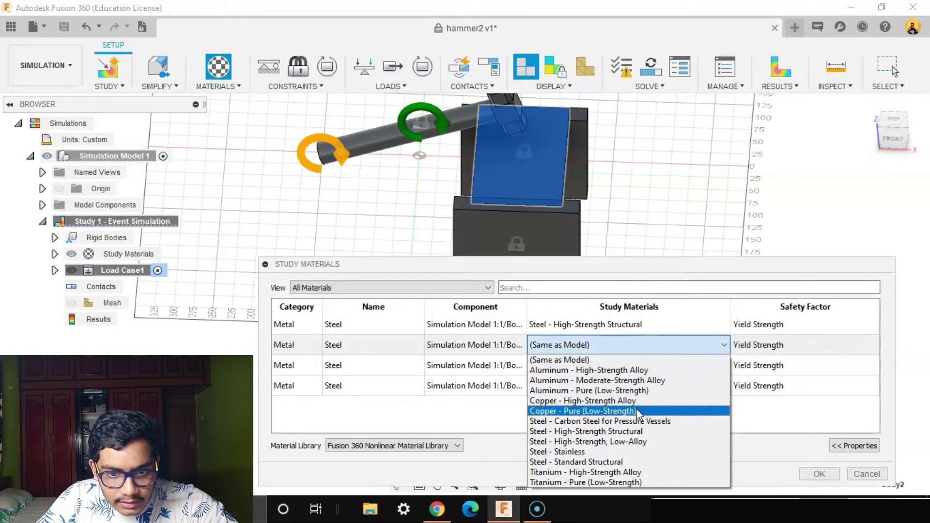
{"action": "left_click", "coordinate": [636, 387]}
Set bodies 3 and 4 to Steel - High-Strength Structural and confirm the materials.
{"action": "left_click", "coordinate": [577, 367]}
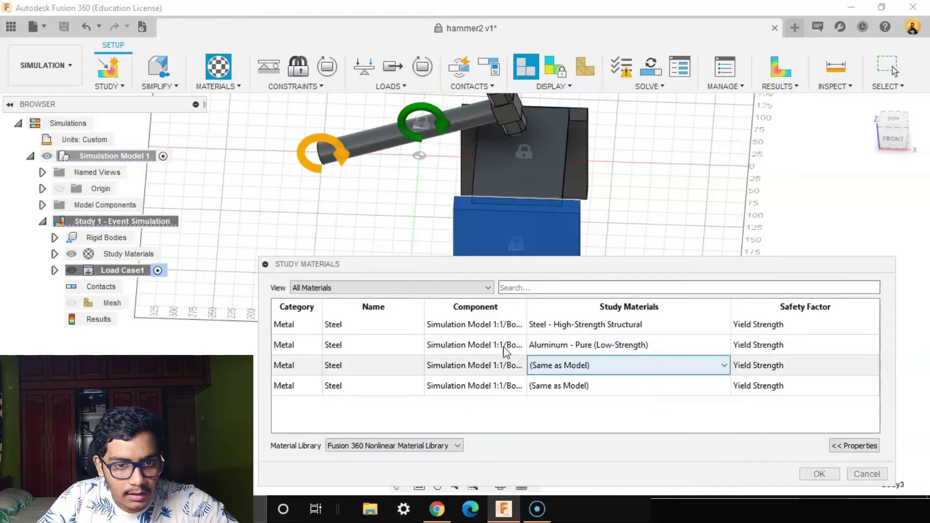
{"action": "left_click", "coordinate": [724, 366]}
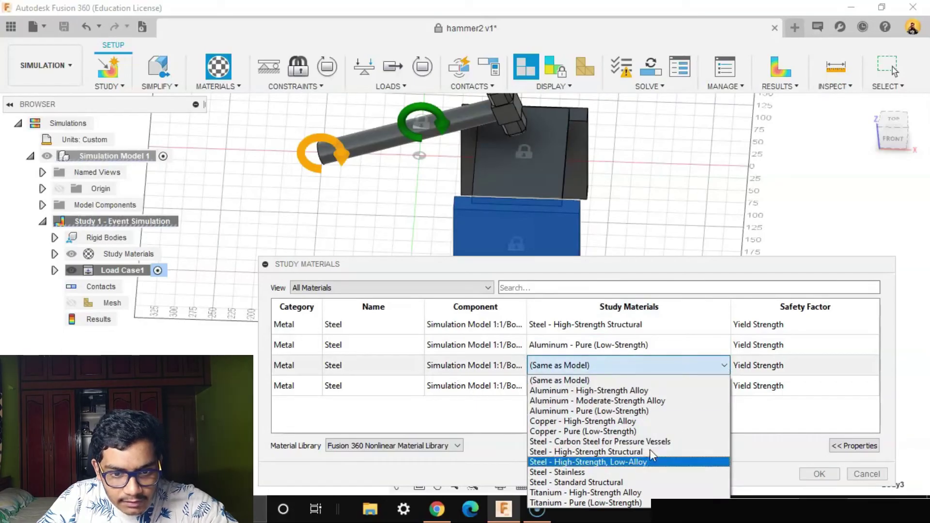
{"action": "left_click", "coordinate": [610, 462]}
{"action": "left_click", "coordinate": [722, 388]}
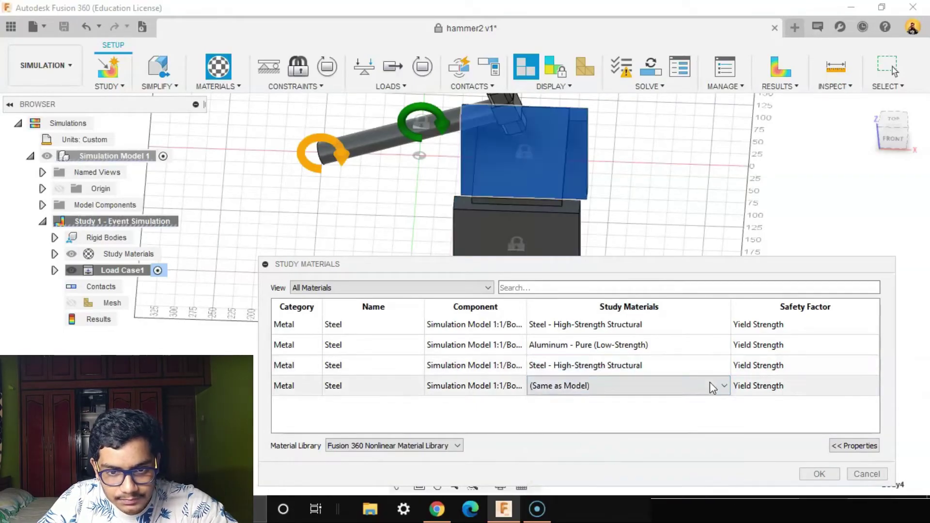
{"action": "left_click", "coordinate": [722, 385]}
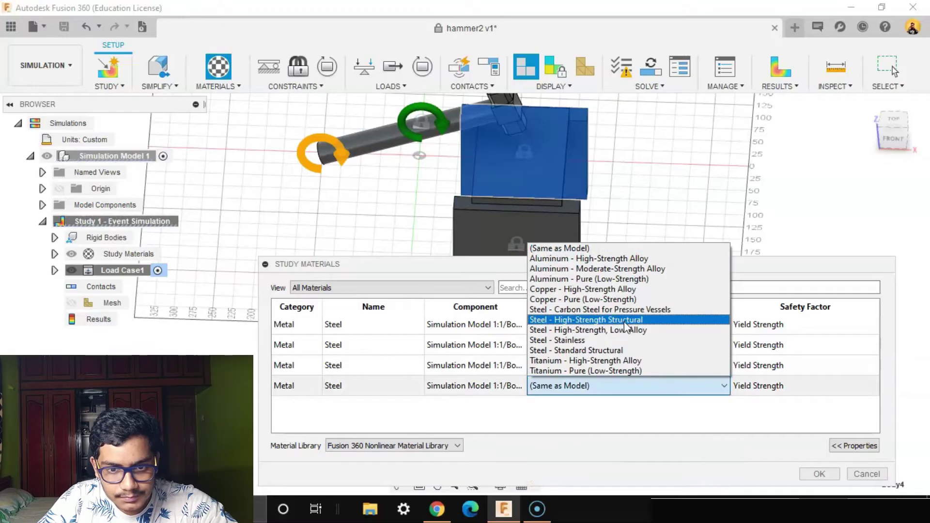
{"action": "left_click", "coordinate": [625, 321]}
{"action": "left_click", "coordinate": [819, 474]}
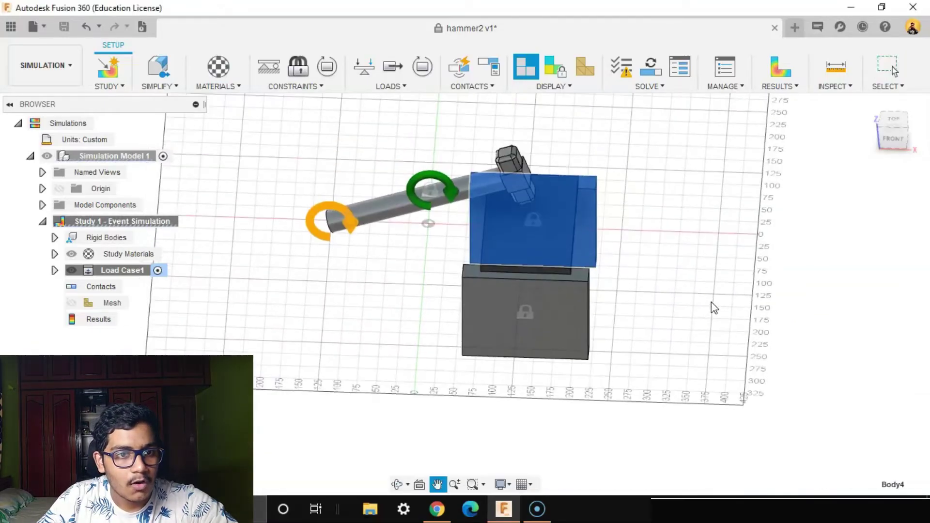
Generate global contacts between all touching bodies.
{"action": "key", "text": "Escape"}
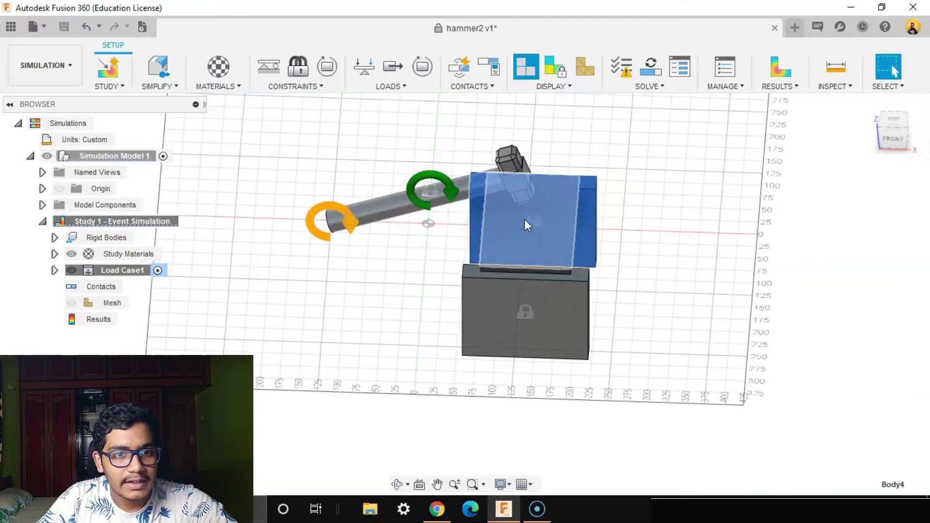
{"action": "left_click", "coordinate": [459, 68]}
{"action": "left_click", "coordinate": [851, 276]}
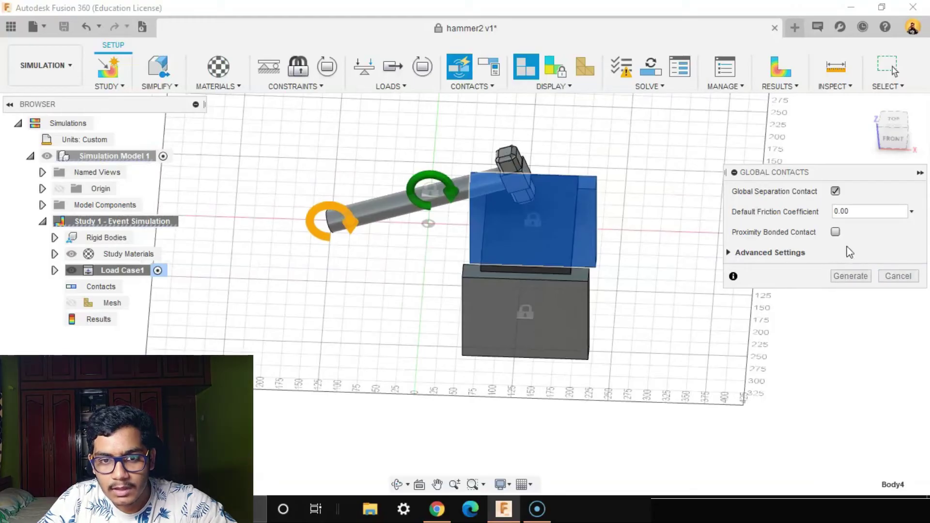
{"action": "left_click", "coordinate": [859, 278]}
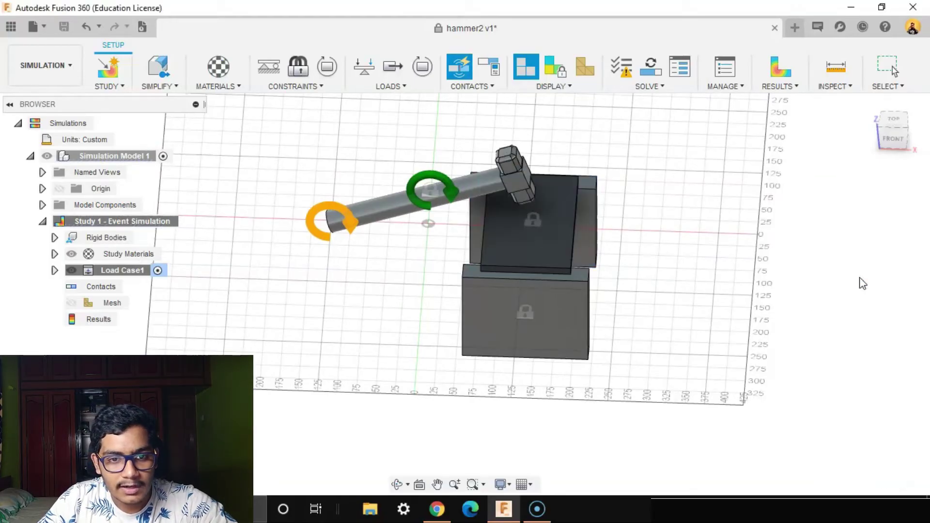
{"action": "scroll", "coordinate": [669, 261], "scroll_direction": "up", "scroll_amount": 1}
{"action": "scroll", "coordinate": [668, 264], "scroll_direction": "down", "scroll_amount": 1}
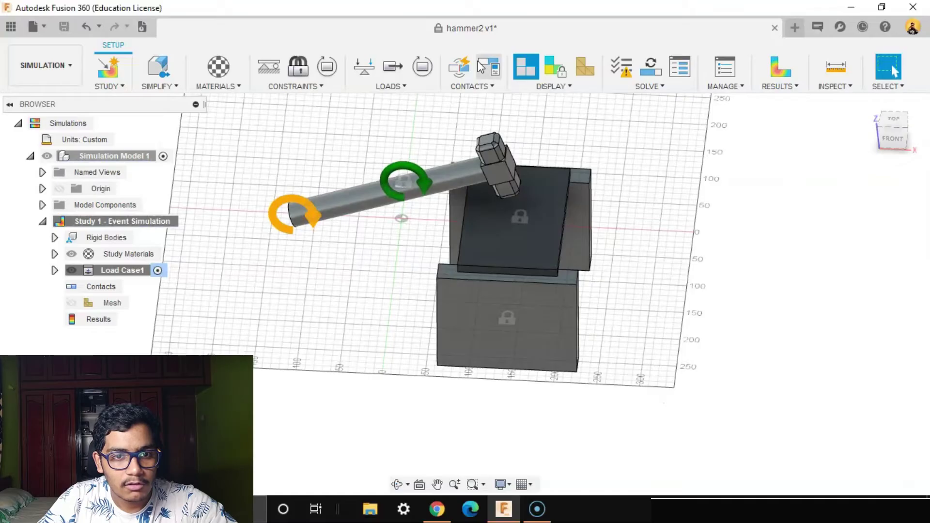
In the Contacts Manager, switch the Body3–Body2 contact from Separation to Bonded.
{"action": "left_click", "coordinate": [488, 66]}
{"action": "middle_click_drag", "start_coordinate": [666, 380], "coordinate": [504, 329]}
{"action": "left_click", "coordinate": [678, 125]}
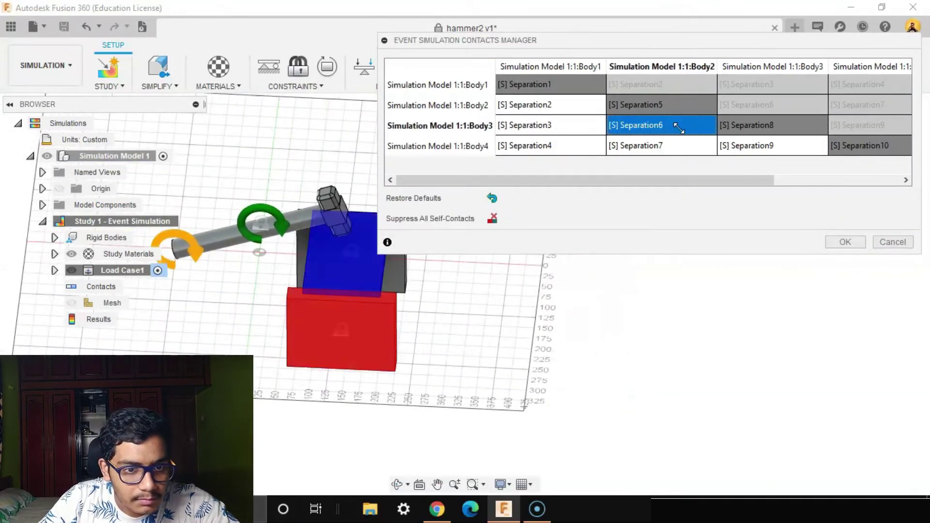
{"action": "scroll", "coordinate": [361, 285], "scroll_direction": "up", "scroll_amount": 1}
{"action": "right_click", "coordinate": [671, 135]}
{"action": "mouse_move", "coordinate": [722, 186]}
{"action": "left_click", "coordinate": [818, 185]}
Switch the Body4–Body2 contact to Bonded, review the remaining contacts, and confirm.
{"action": "left_click", "coordinate": [660, 147]}
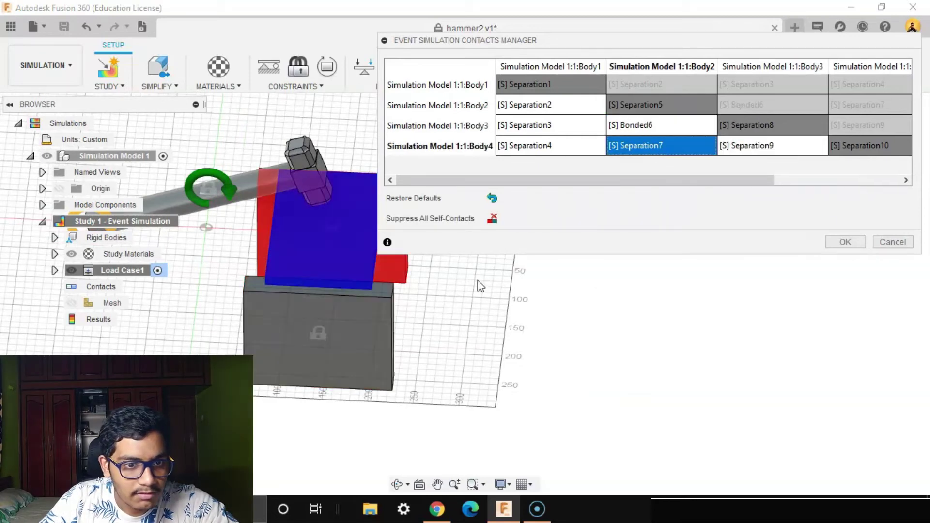
{"action": "right_click", "coordinate": [673, 149]}
{"action": "mouse_move", "coordinate": [738, 203]}
{"action": "left_click", "coordinate": [813, 202]}
{"action": "left_click", "coordinate": [760, 150]}
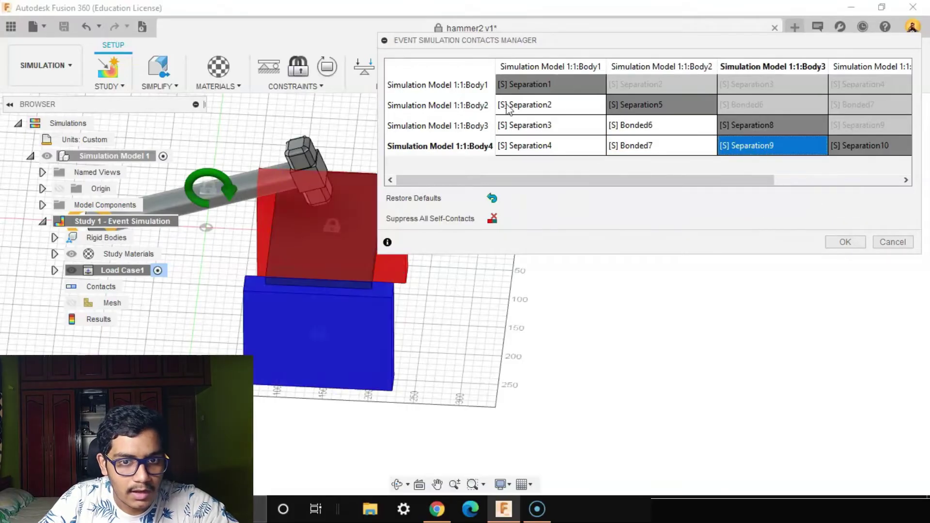
{"action": "left_click", "coordinate": [543, 121]}
{"action": "left_click", "coordinate": [552, 103]}
{"action": "left_click", "coordinate": [566, 150]}
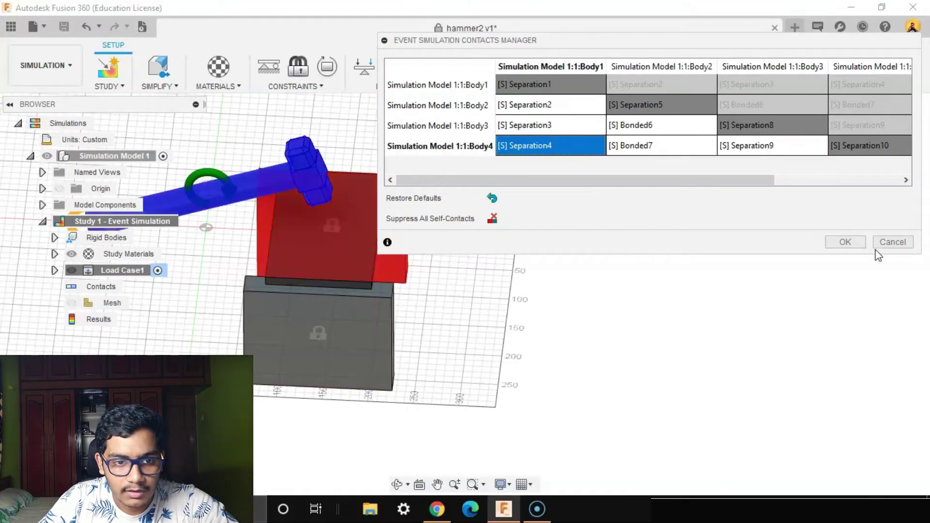
{"action": "left_click", "coordinate": [853, 243]}
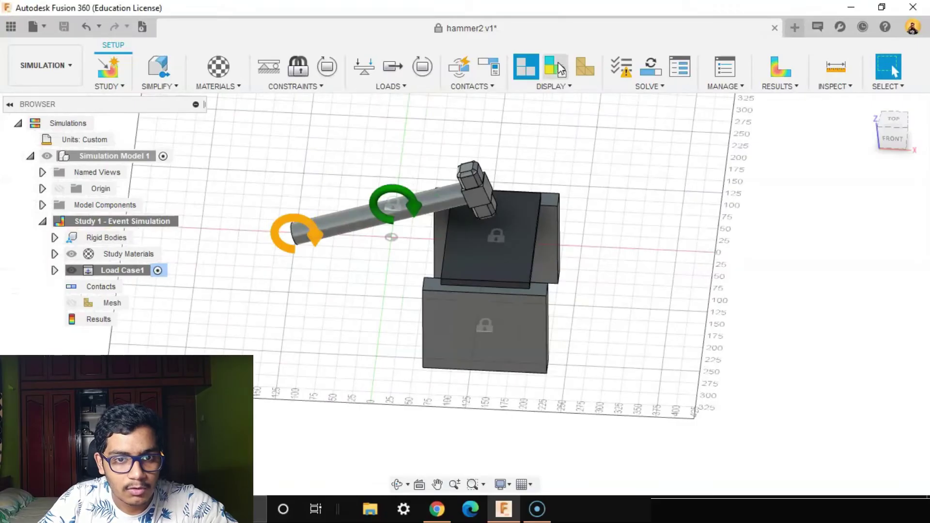
Inspect the degrees-of-freedom view, run the pre-check, and dismiss its warning.
{"action": "left_click", "coordinate": [556, 68]}
{"action": "middle_click_drag", "start_coordinate": [627, 272], "coordinate": [603, 272], "text": "shift"}
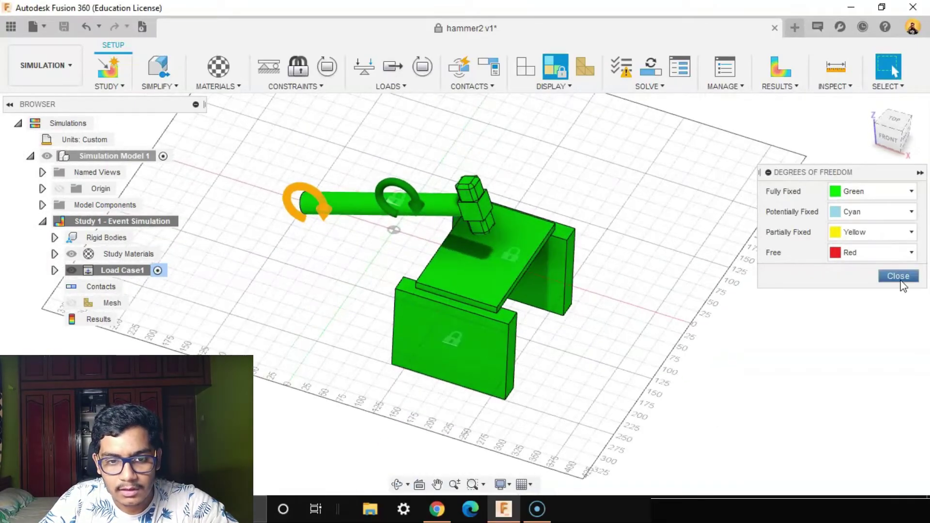
{"action": "left_click", "coordinate": [897, 276]}
{"action": "middle_click_drag", "start_coordinate": [899, 284], "coordinate": [702, 272], "text": "shift"}
{"action": "left_click", "coordinate": [628, 65]}
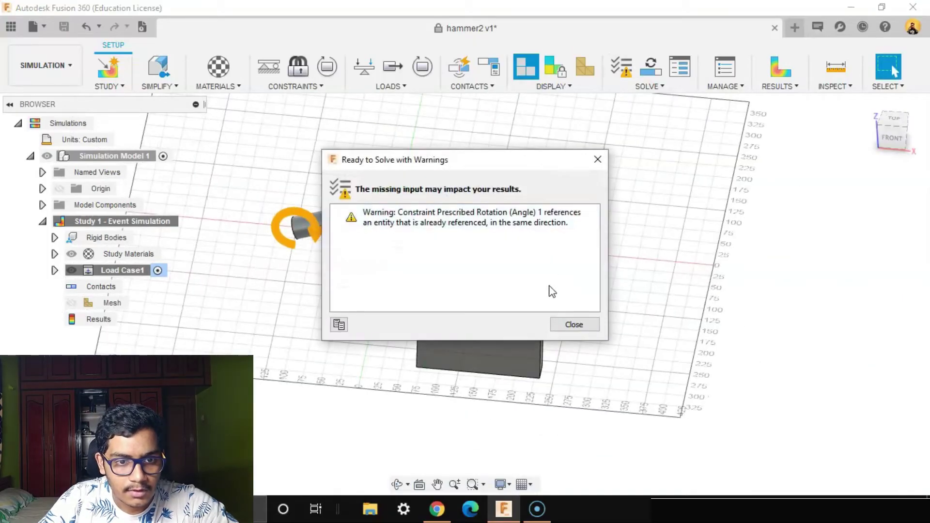
{"action": "left_click", "coordinate": [574, 325]}
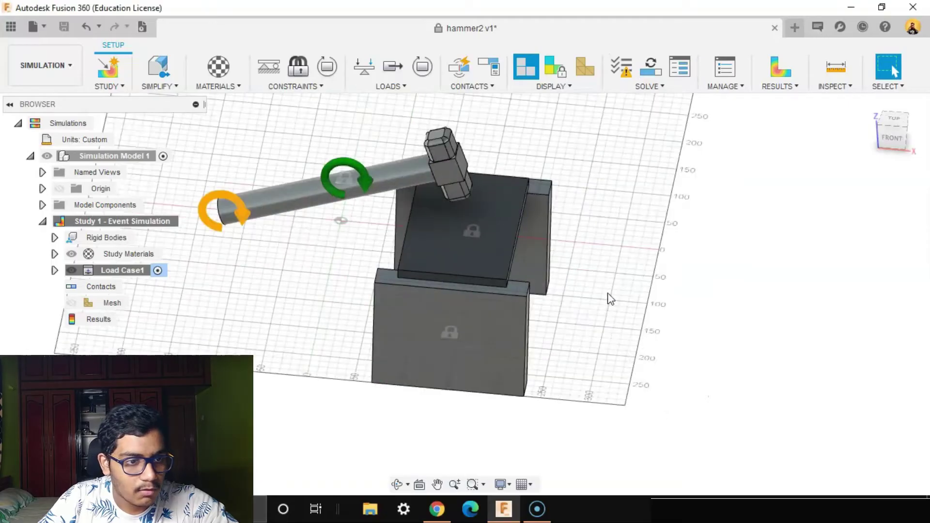
Disable the Fixed3 constraint on the hammer handle under Load Case1.
{"action": "left_click", "coordinate": [55, 271]}
{"action": "left_click", "coordinate": [67, 303]}
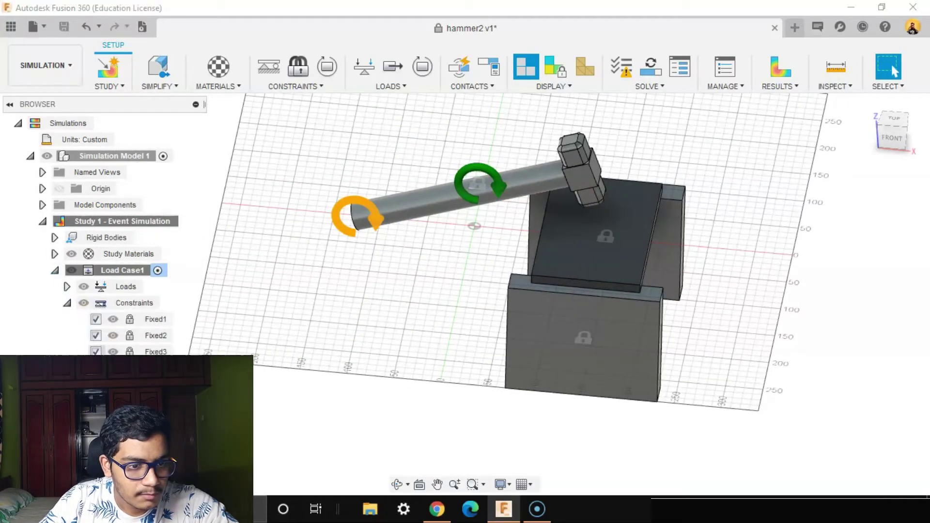
{"action": "left_click", "coordinate": [156, 351]}
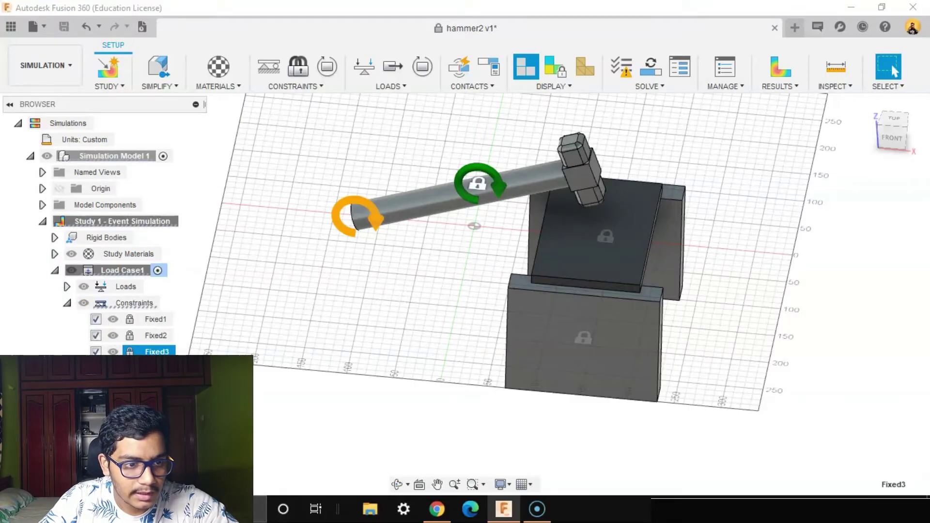
{"action": "left_click", "coordinate": [95, 352]}
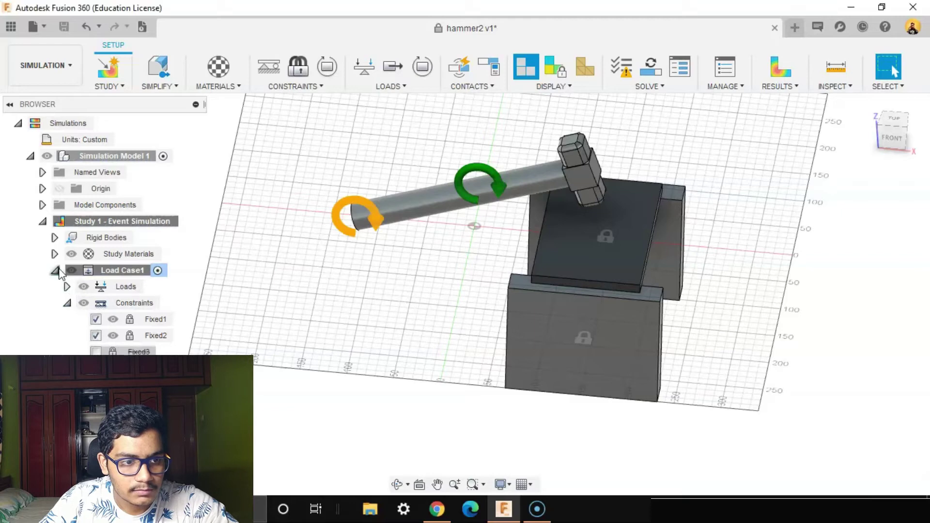
{"action": "left_click", "coordinate": [57, 270]}
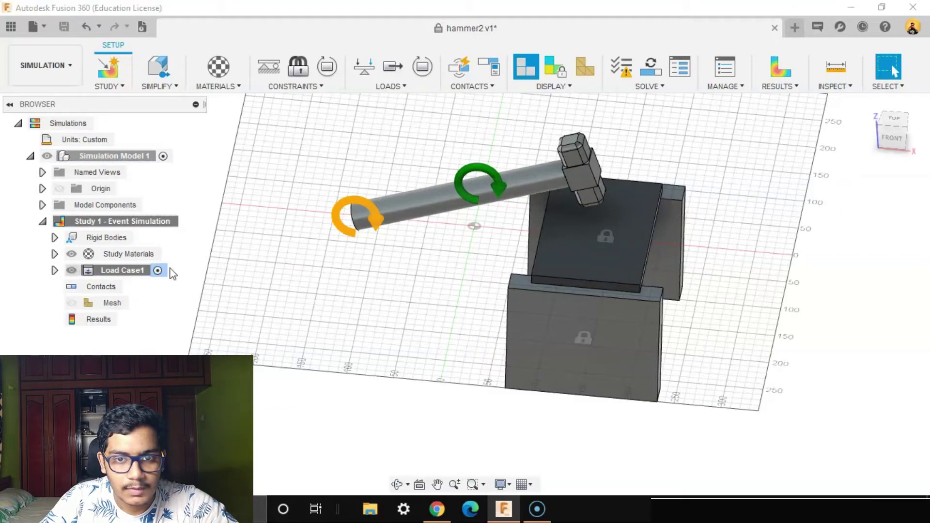
Solve Study 1 on the cloud, saving the design as hammer2simulation.
{"action": "left_click", "coordinate": [648, 76]}
{"action": "left_click", "coordinate": [654, 420]}
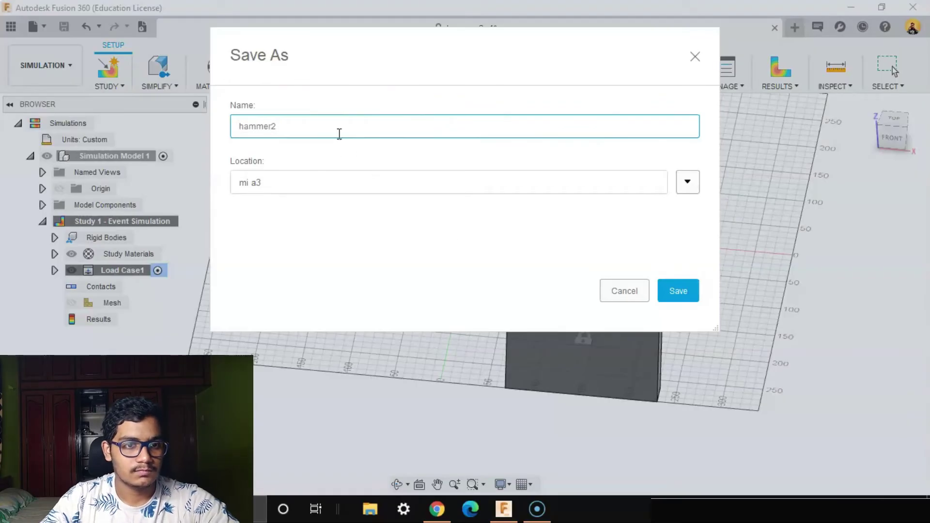
{"action": "type", "text": "simulation"}
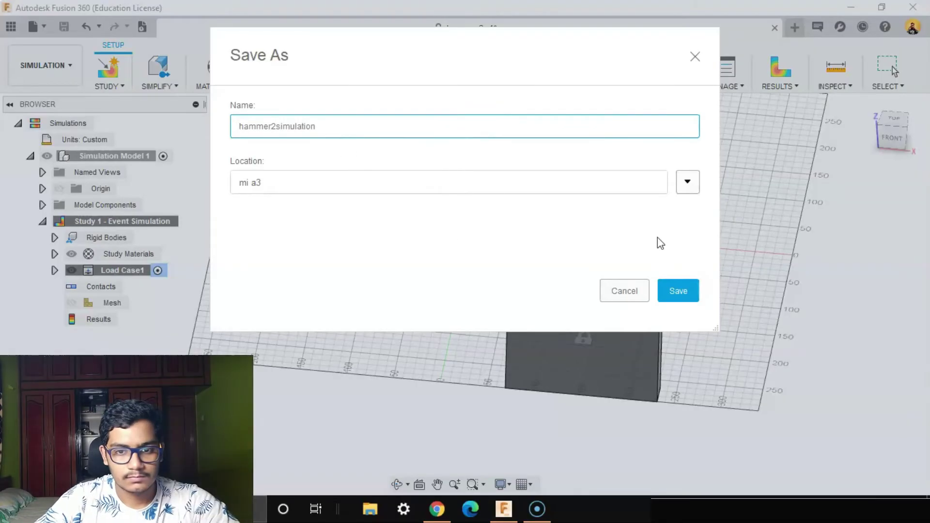
{"action": "left_click", "coordinate": [677, 291]}
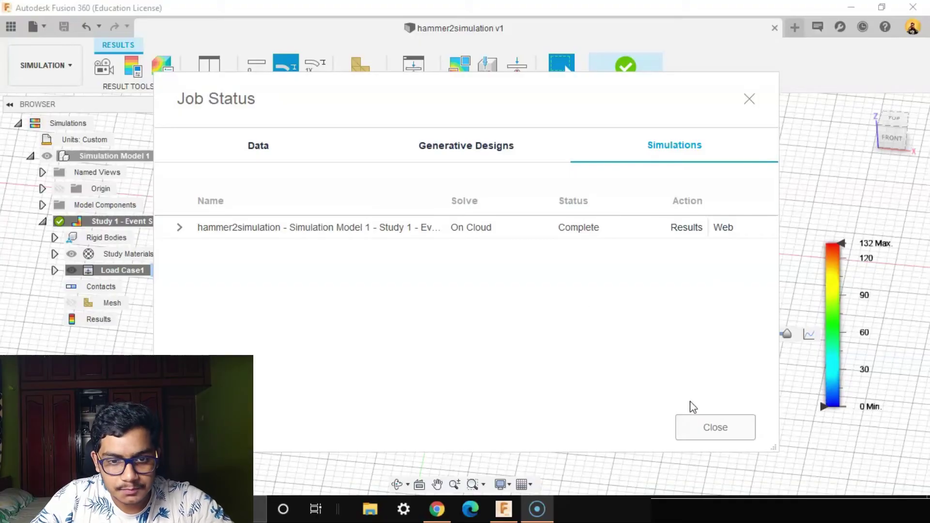
View the Von Mises stress on the plate and step back to an early impact moment.
{"action": "left_click", "coordinate": [721, 429]}
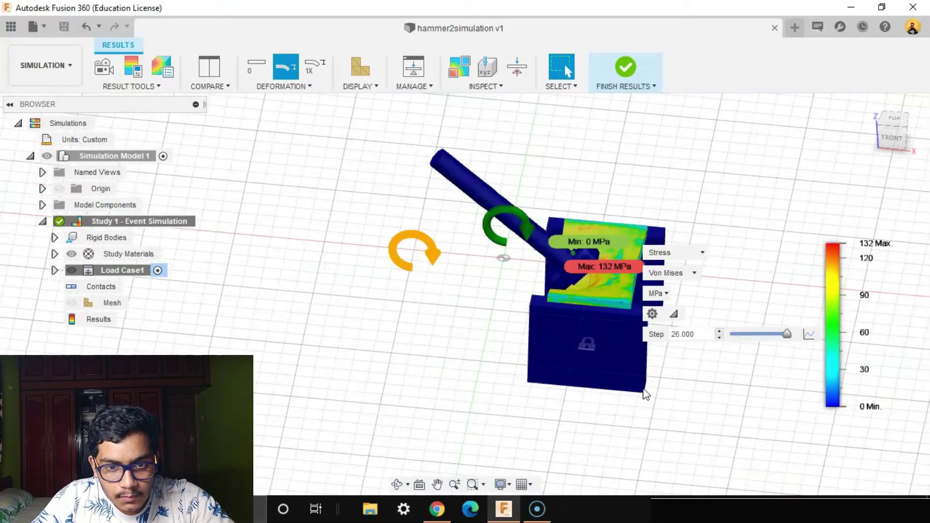
{"action": "scroll", "coordinate": [772, 220], "scroll_direction": "up", "scroll_amount": 3}
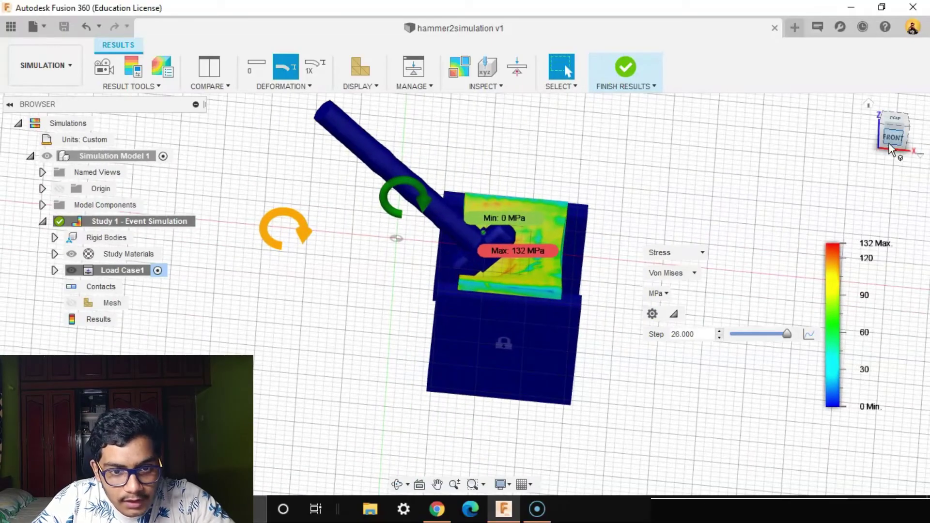
{"action": "middle_click_drag", "start_coordinate": [571, 310], "coordinate": [620, 406], "text": "shift"}
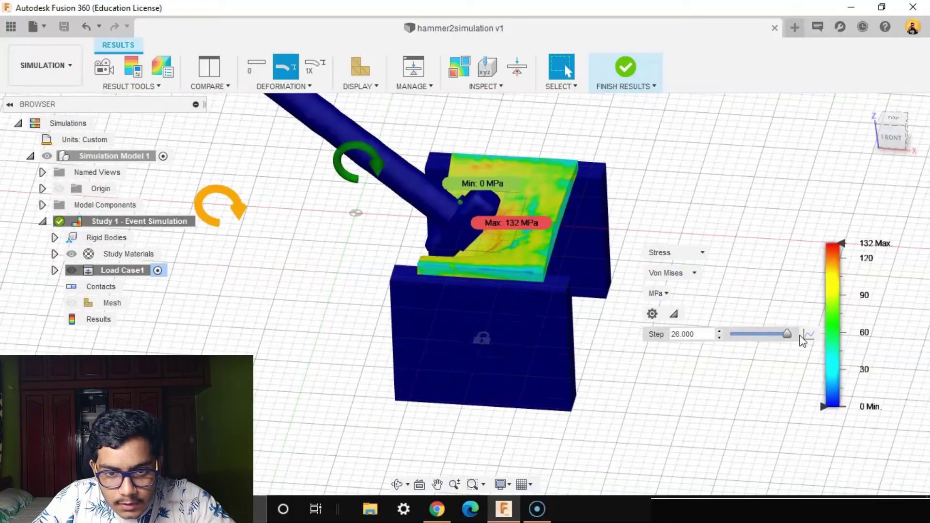
{"action": "mouse_move", "coordinate": [787, 334]}
{"action": "left_mouse_down"}
{"action": "mouse_move", "coordinate": [728, 339]}
{"action": "mouse_move", "coordinate": [786, 339]}
{"action": "left_mouse_up"}
Show total displacement, scrub it through time, then return to Von Mises stress.
{"action": "left_click", "coordinate": [702, 252]}
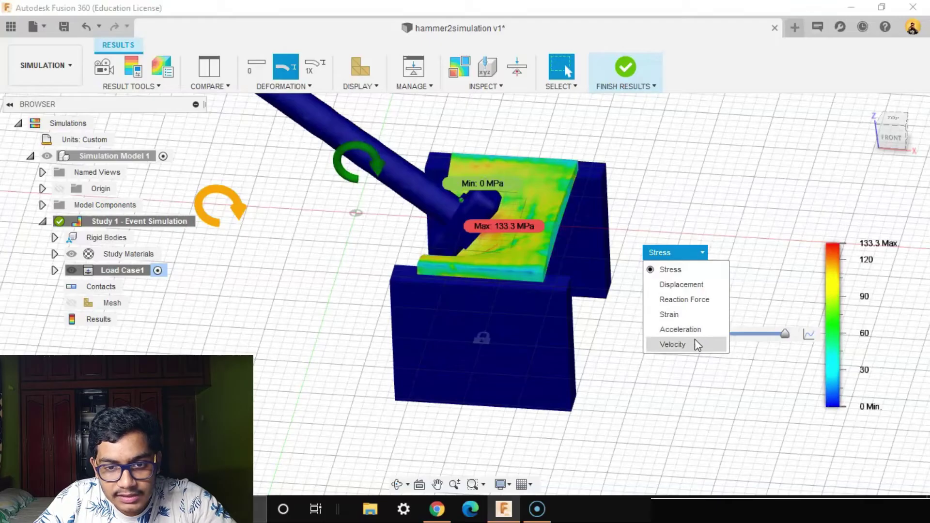
{"action": "left_click", "coordinate": [682, 277]}
{"action": "left_click", "coordinate": [647, 256]}
{"action": "left_click", "coordinate": [688, 281]}
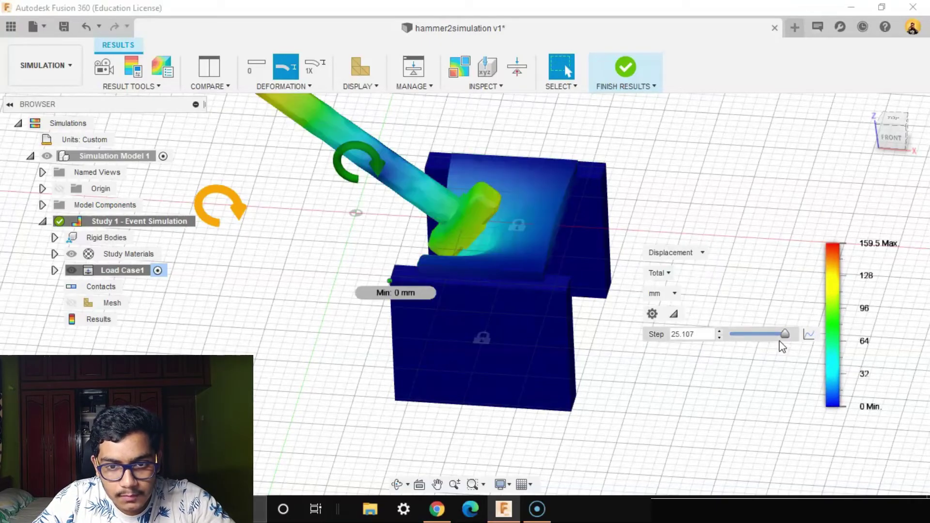
{"action": "mouse_move", "coordinate": [783, 332]}
{"action": "left_mouse_down"}
{"action": "mouse_move", "coordinate": [730, 334]}
{"action": "mouse_move", "coordinate": [786, 334]}
{"action": "left_mouse_up"}
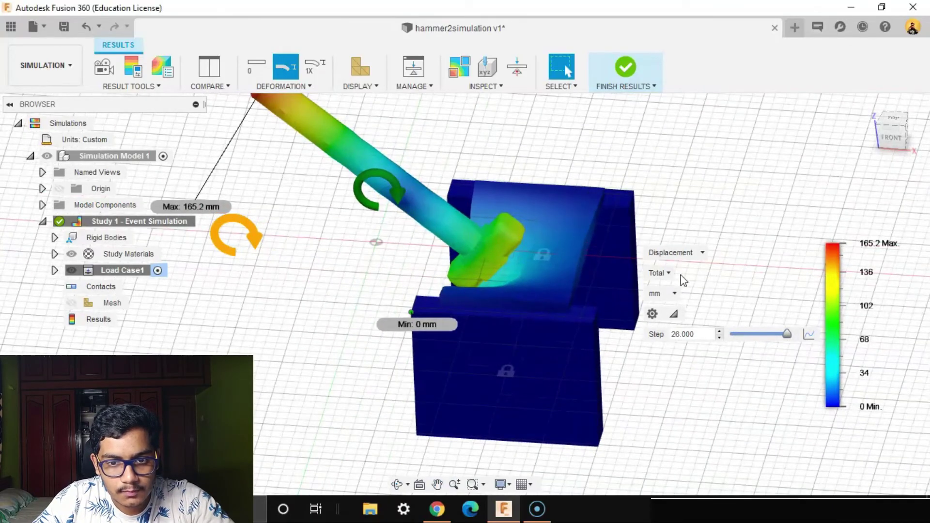
{"action": "left_click", "coordinate": [702, 252]}
{"action": "left_click", "coordinate": [668, 269]}
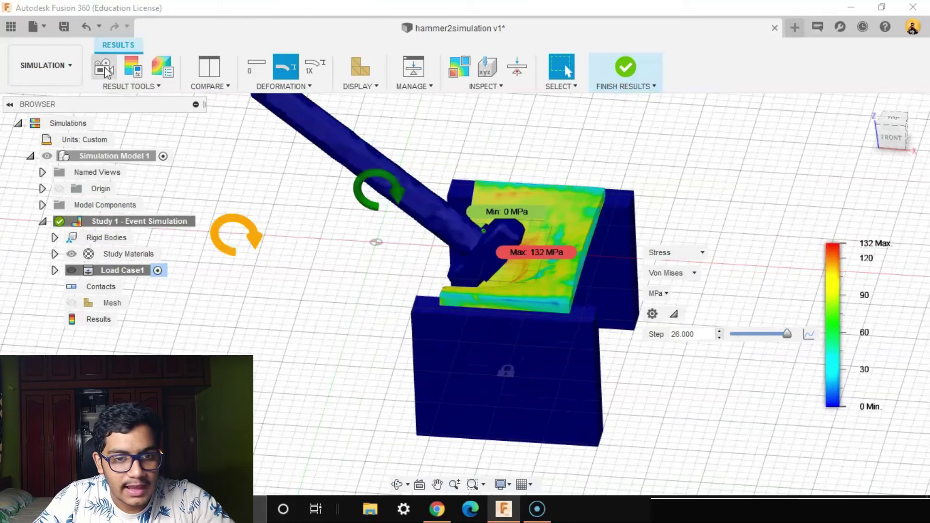
Animate the Von Mises stress results over 30 steps and turn the view to face the plate front.
{"action": "left_click", "coordinate": [104, 66]}
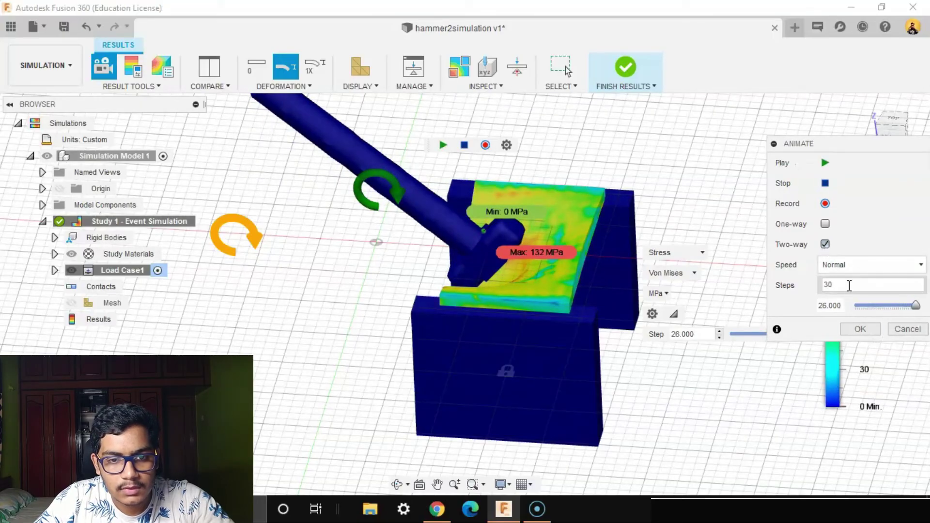
{"action": "left_click", "coordinate": [858, 330]}
{"action": "middle_click_drag", "start_coordinate": [633, 355], "coordinate": [509, 281], "text": "shift"}
{"action": "scroll", "coordinate": [510, 281], "scroll_direction": "up", "scroll_amount": 3}
{"action": "scroll", "coordinate": [498, 278], "scroll_direction": "down", "scroll_amount": 3}
Orbit the animated stress results to new angles, ending with a view of the plate from below.
{"action": "middle_click_drag", "start_coordinate": [451, 275], "coordinate": [697, 271], "text": "shift"}
{"action": "left_click", "coordinate": [701, 252]}
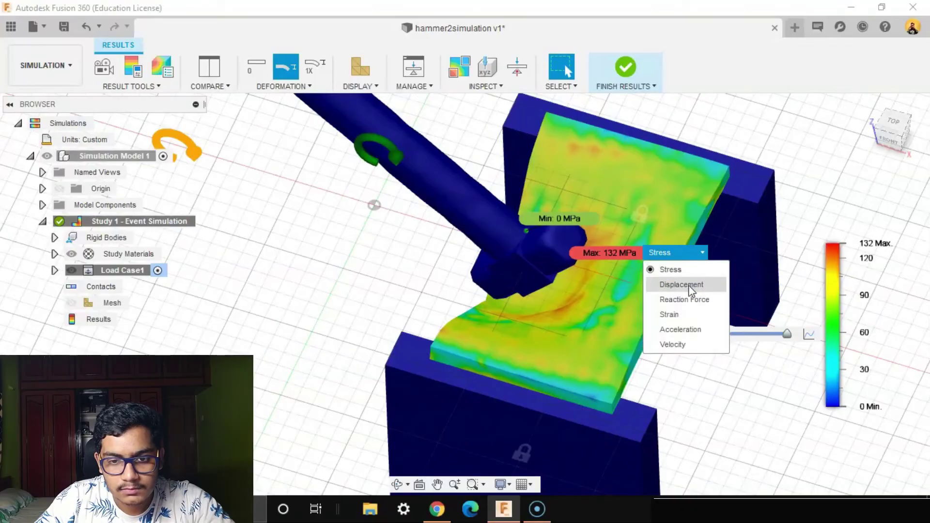
{"action": "key", "text": "Escape"}
{"action": "middle_click_drag", "start_coordinate": [678, 315], "coordinate": [583, 364], "text": "shift"}
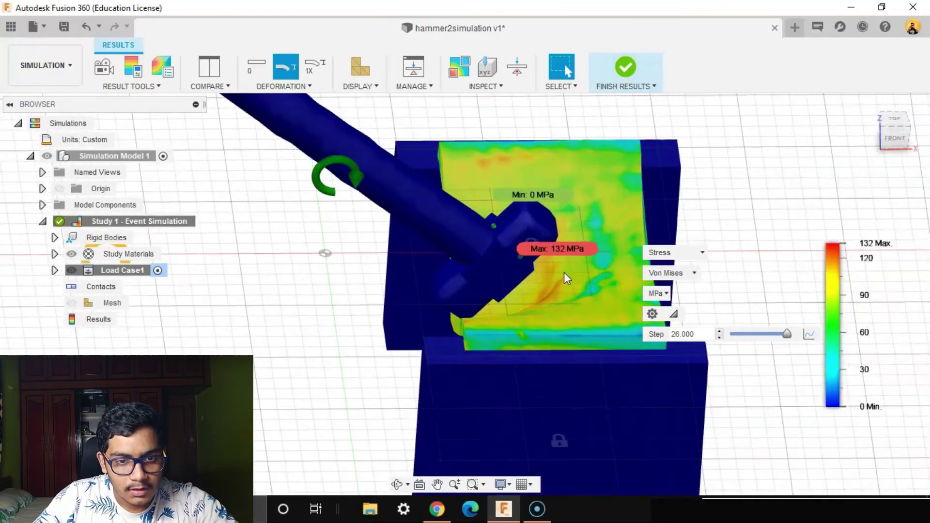
{"action": "mouse_move", "coordinate": [563, 273]}
{"action": "middle_mouse_down", "text": "shift"}
{"action": "mouse_move", "coordinate": [600, 257]}
{"action": "mouse_move", "coordinate": [639, 166]}
{"action": "mouse_move", "coordinate": [618, 239]}
{"action": "mouse_move", "coordinate": [546, 280]}
{"action": "mouse_move", "coordinate": [559, 274]}
{"action": "middle_mouse_up", "text": "shift"}
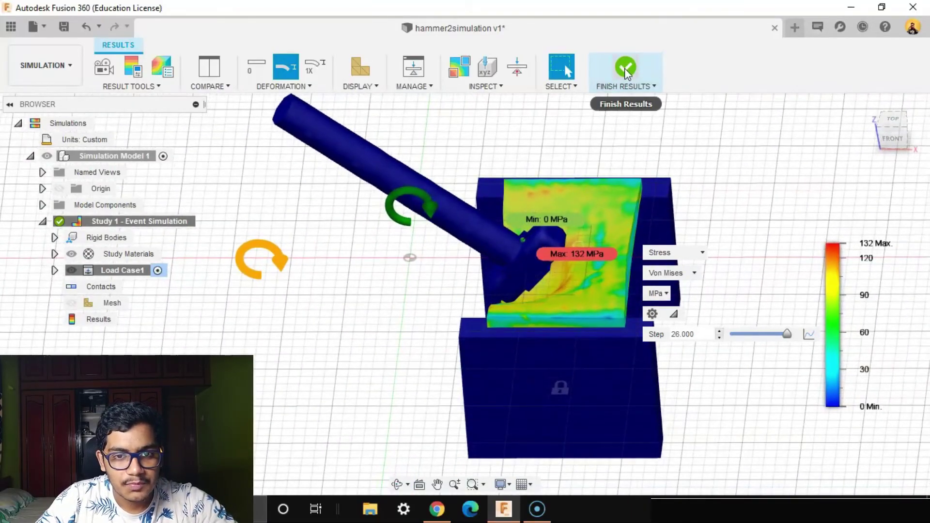